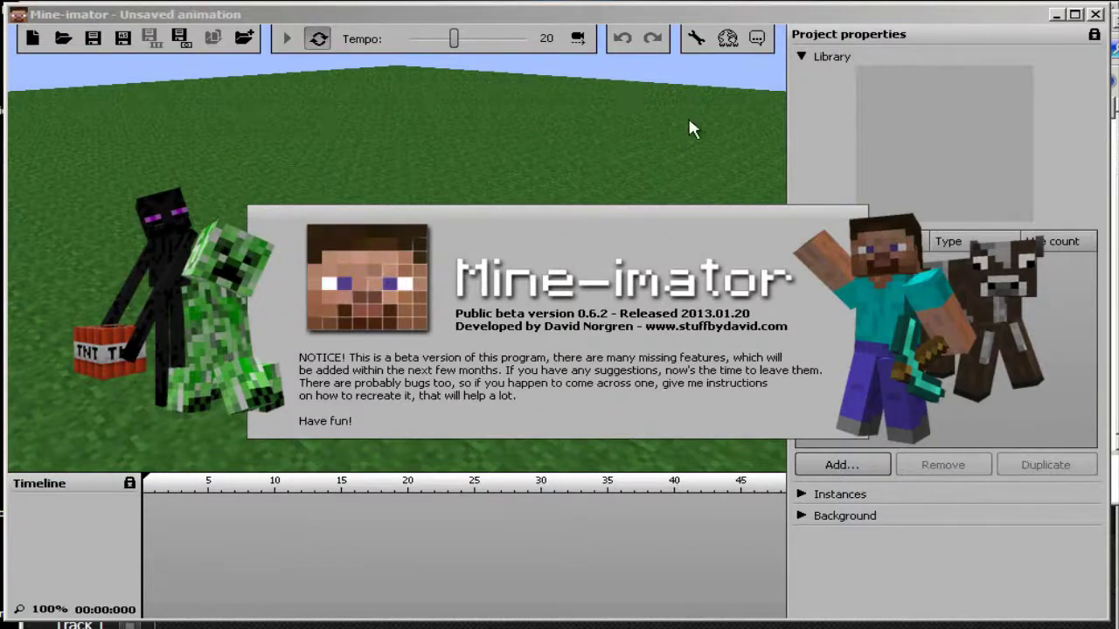
# - Close the welcome screen, tilt the view onto the grass, and add a new character
pyautogui.click(525, 163)
pyautogui.moveTo(607, 289); pyautogui.dragTo(106, 100)
pyautogui.click(841, 465)
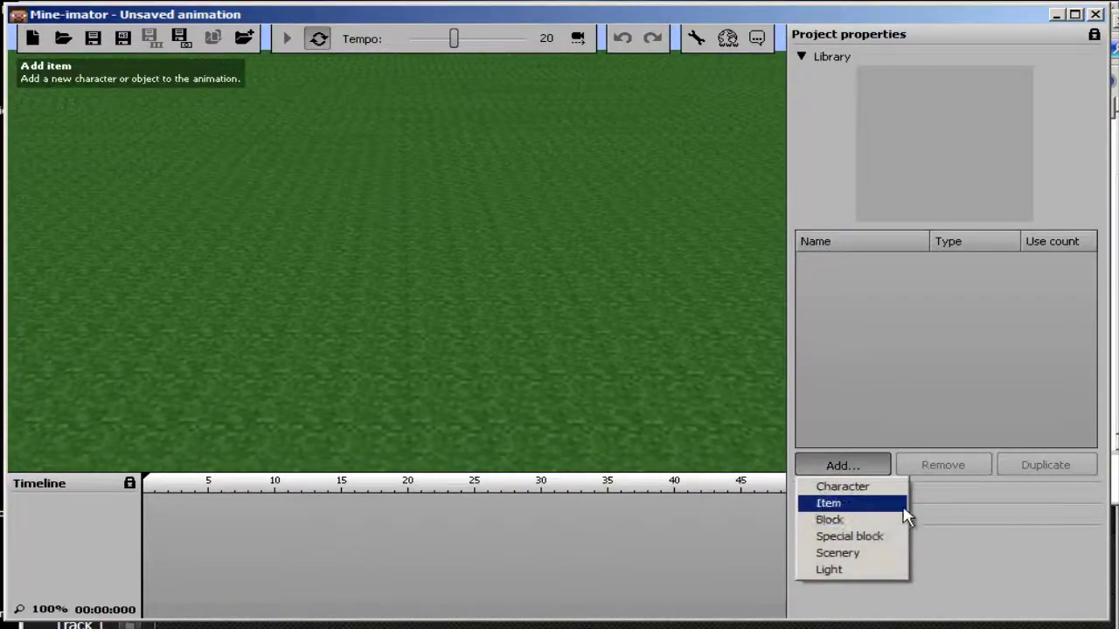
pyautogui.click(841, 488)
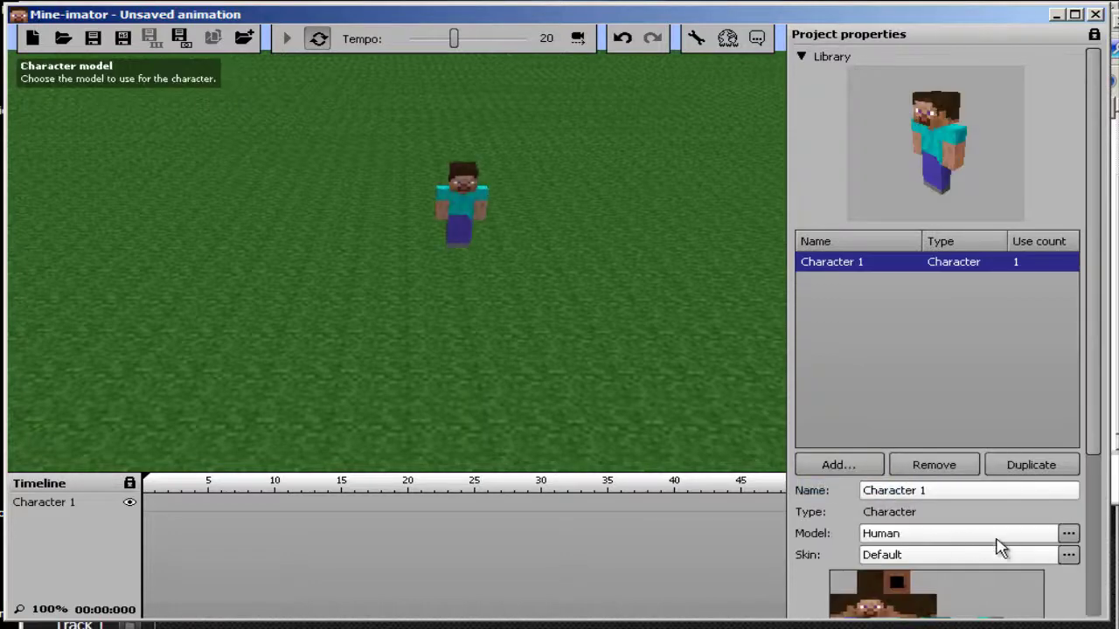
# - Try the Villager and Witch models, then set the character's model to Human
pyautogui.click(1070, 535)
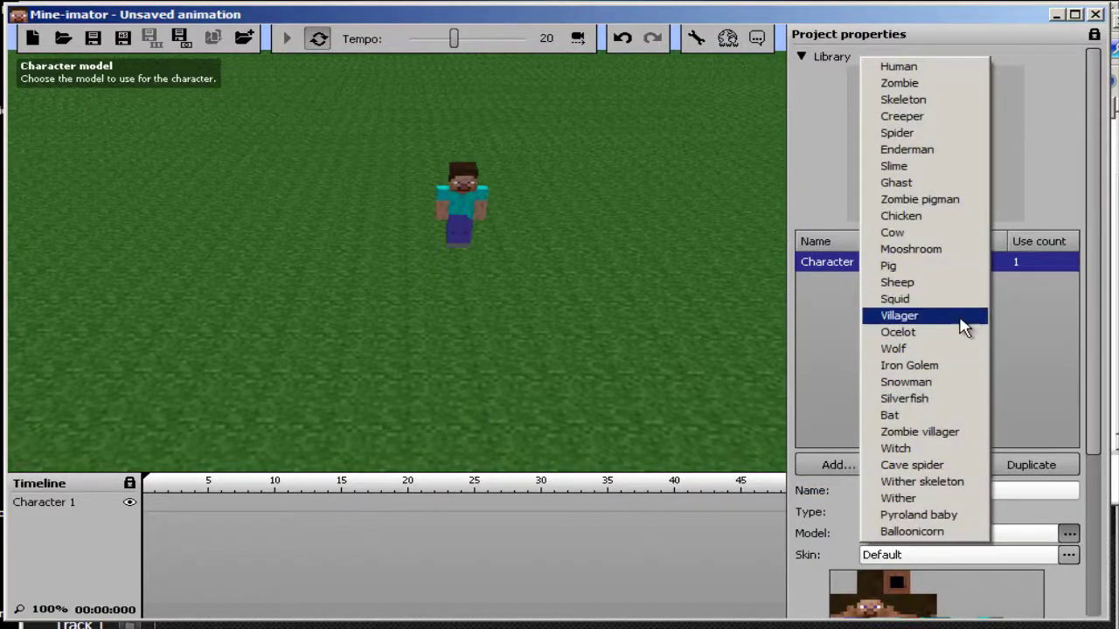
pyautogui.click(961, 318)
pyautogui.click(1068, 534)
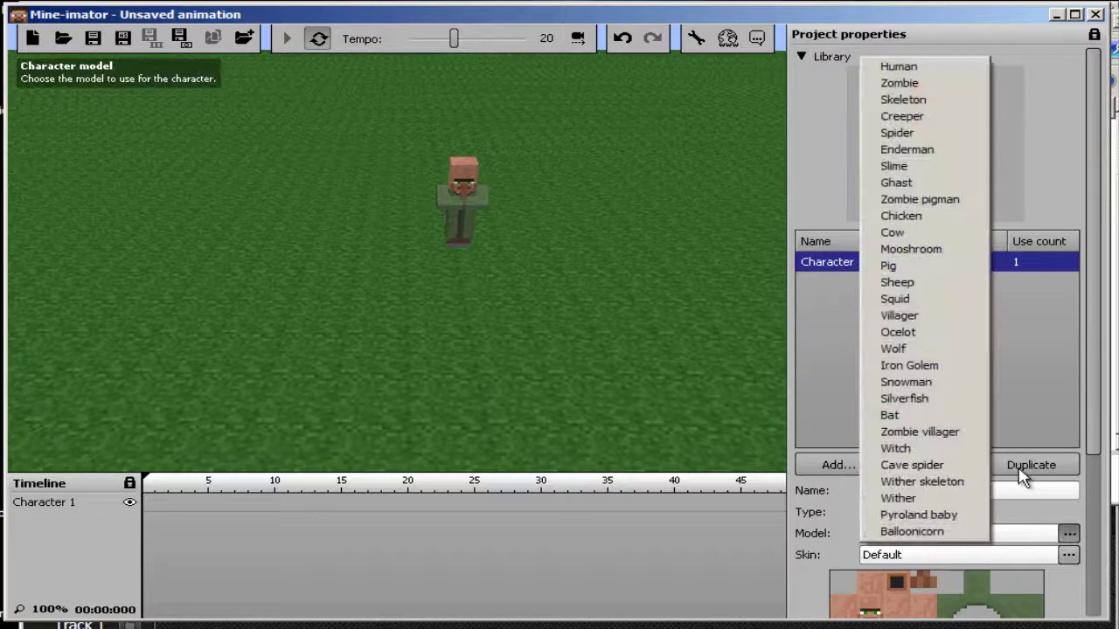
pyautogui.click(957, 455)
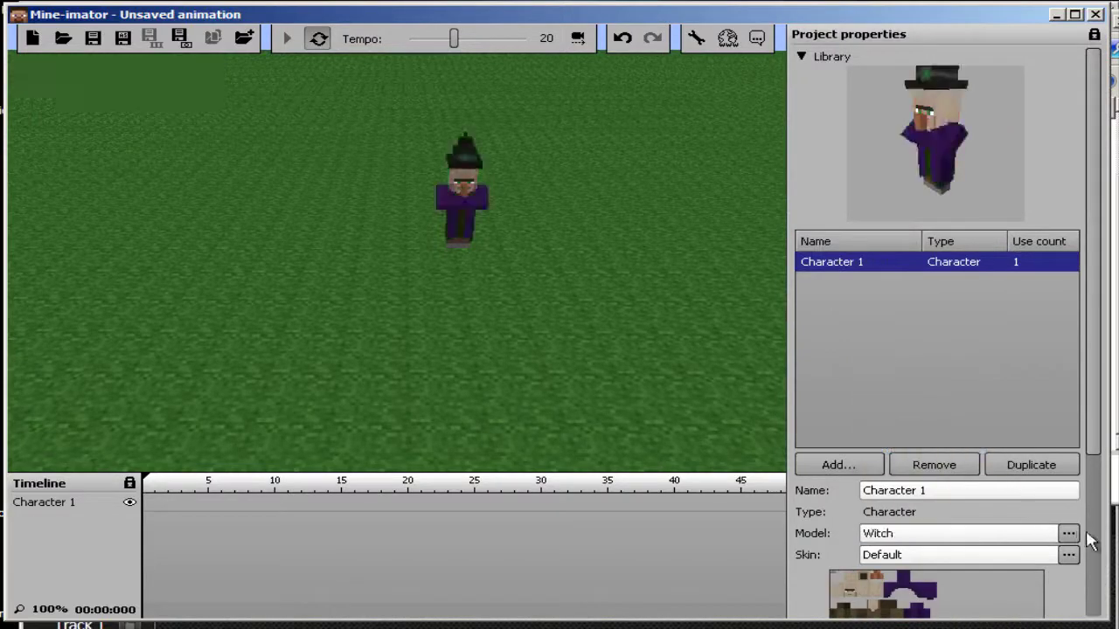
pyautogui.click(1069, 534)
pyautogui.click(966, 67)
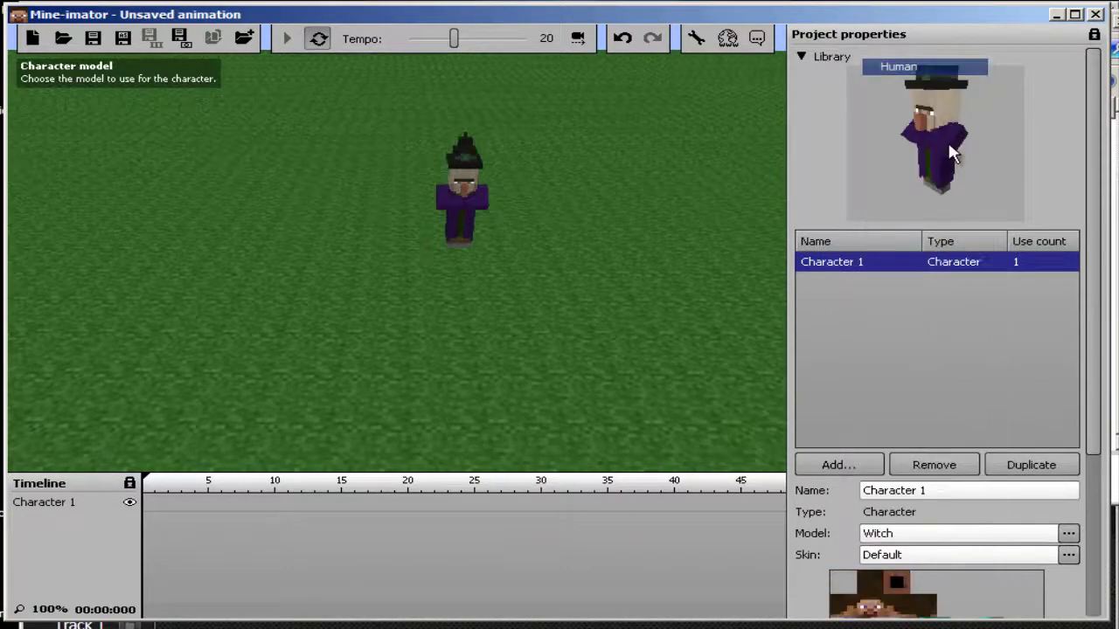
# - Load skin_2013041309125042184.png from the Skins folder as Character 1's skin and move the camera closer
pyautogui.click(1068, 555)
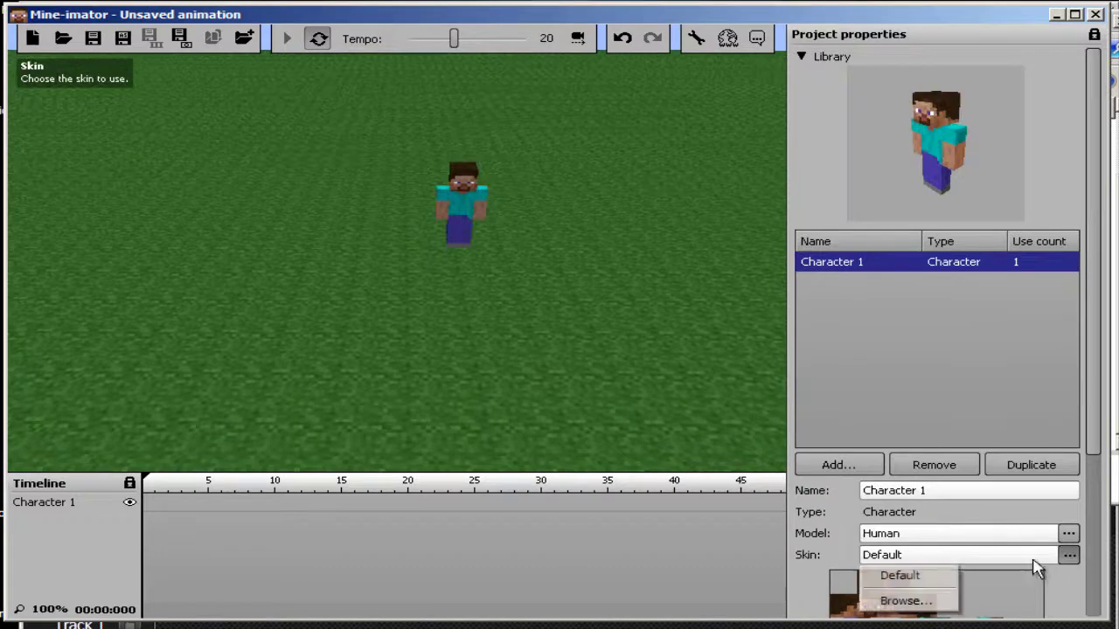
pyautogui.click(932, 609)
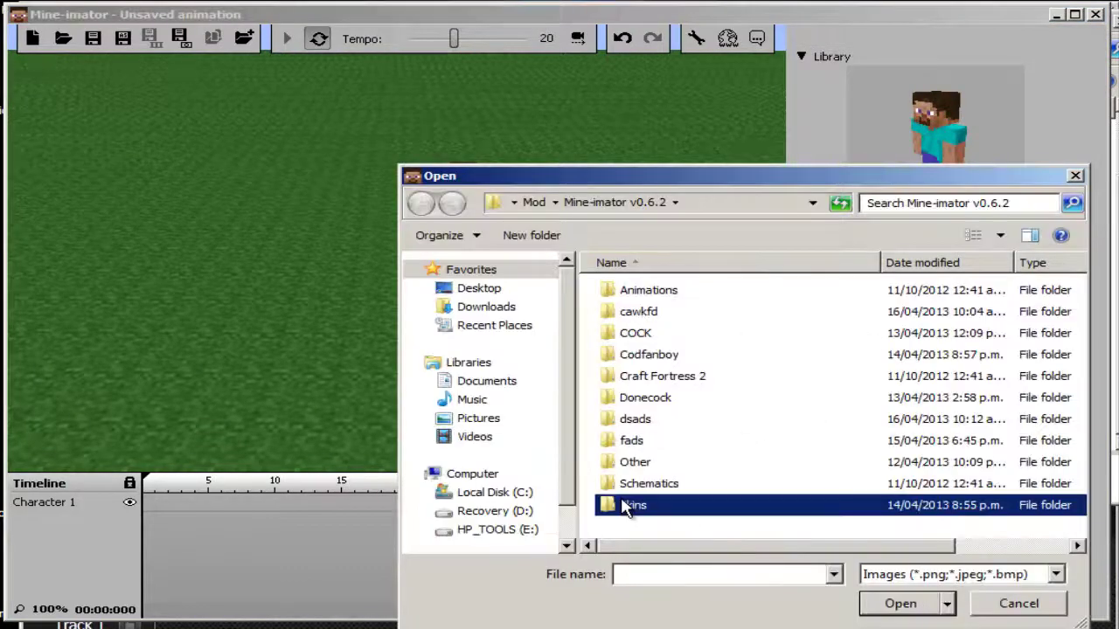
pyautogui.doubleClick(625, 506)
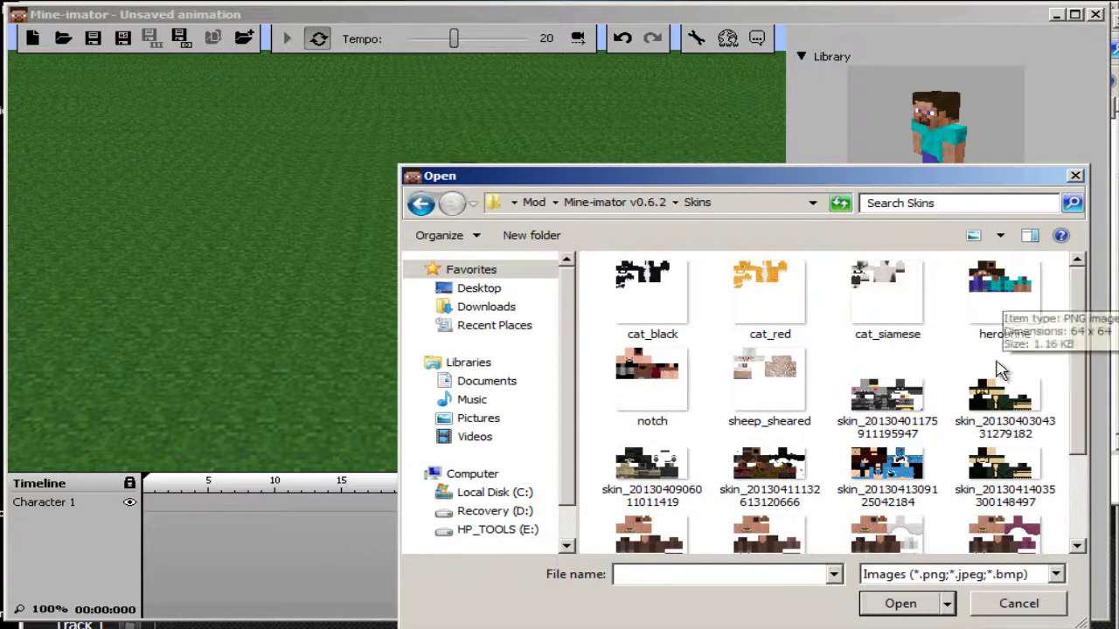
pyautogui.scroll(-3, 999, 369)
pyautogui.doubleClick(890, 341)
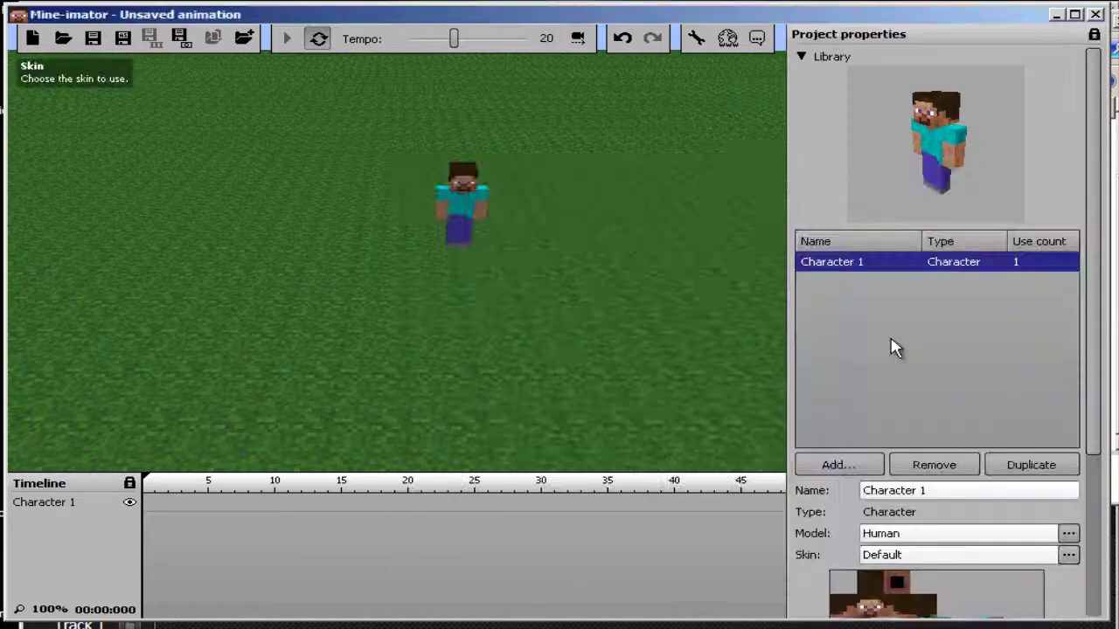
pyautogui.moveTo(93, 99); pyautogui.dragTo(97, 105, button='right')
pyautogui.scroll(2, 95, 103)
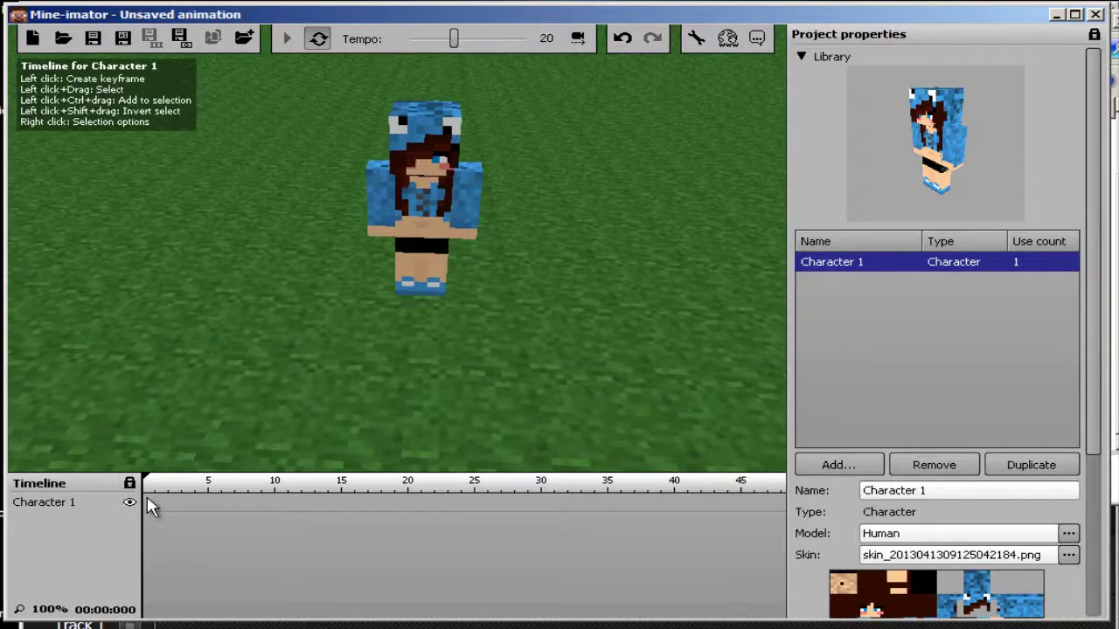
# - Pull the camera back and create Character 1's keyframe at frame 0
pyautogui.moveTo(92, 102); pyautogui.dragTo(93, 102, button='right')
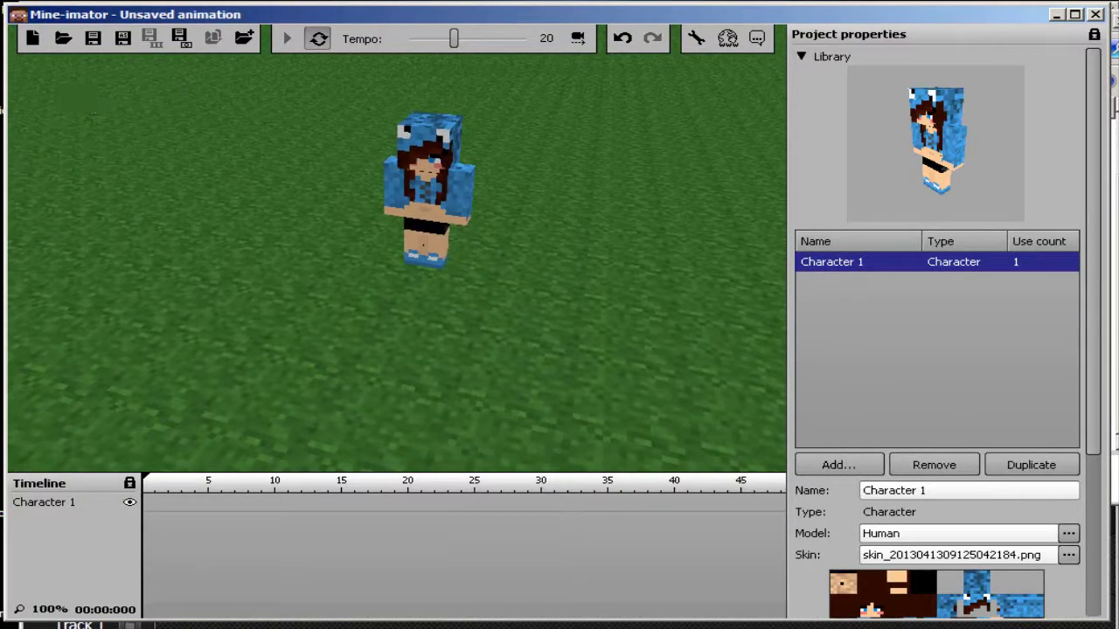
pyautogui.click(145, 507)
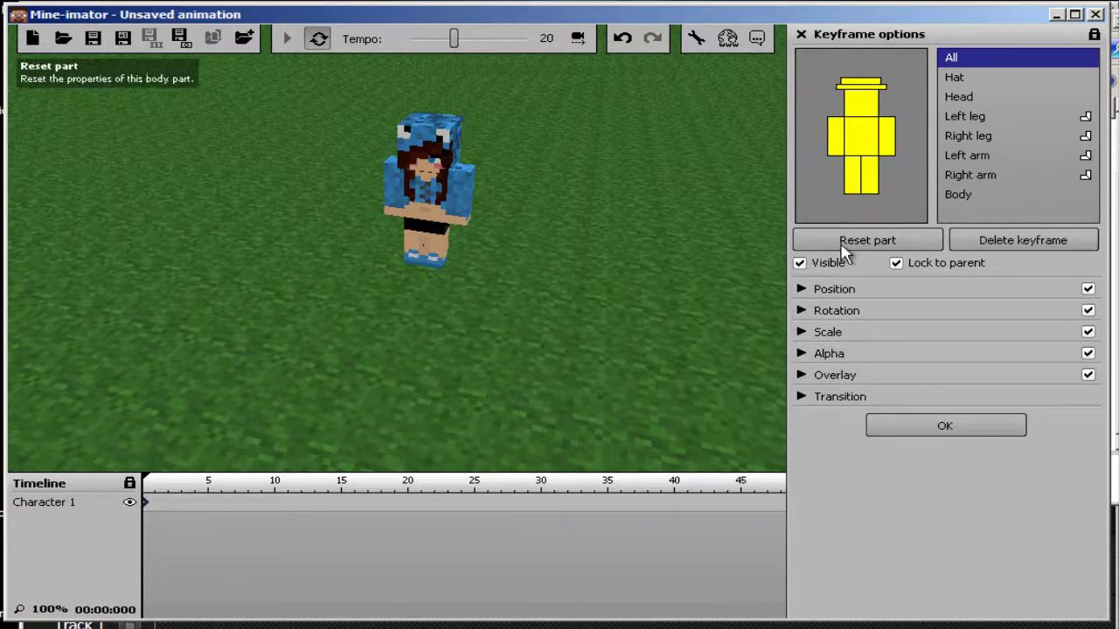
# - Add keyframes at frames 1 and 2 with the head part reset to its default pose
pyautogui.click(874, 103)
pyautogui.click(812, 289)
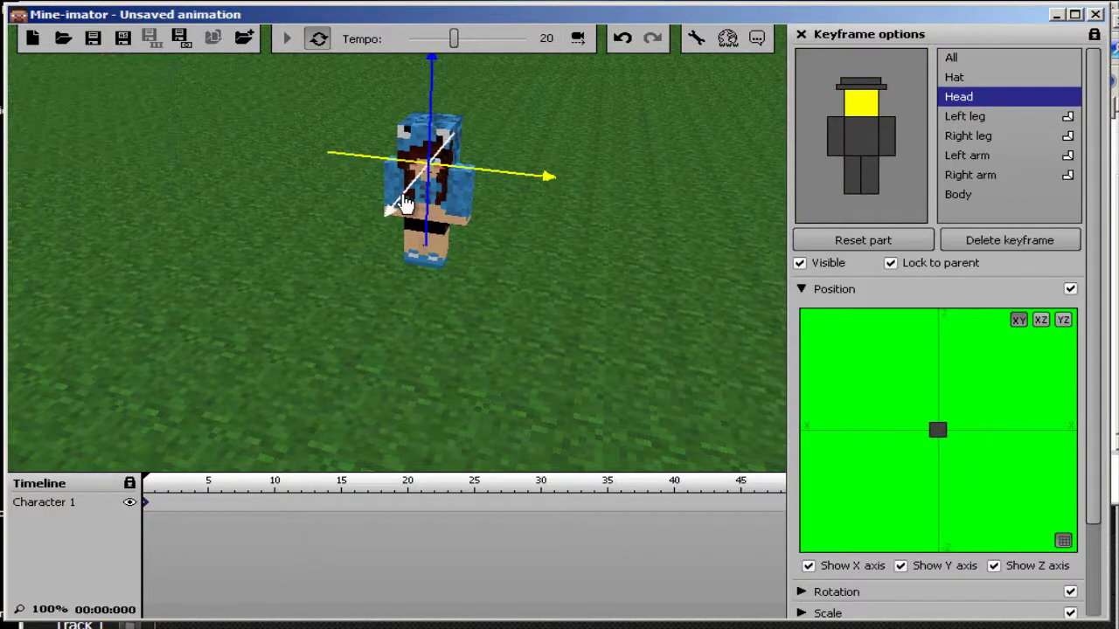
pyautogui.click(162, 511)
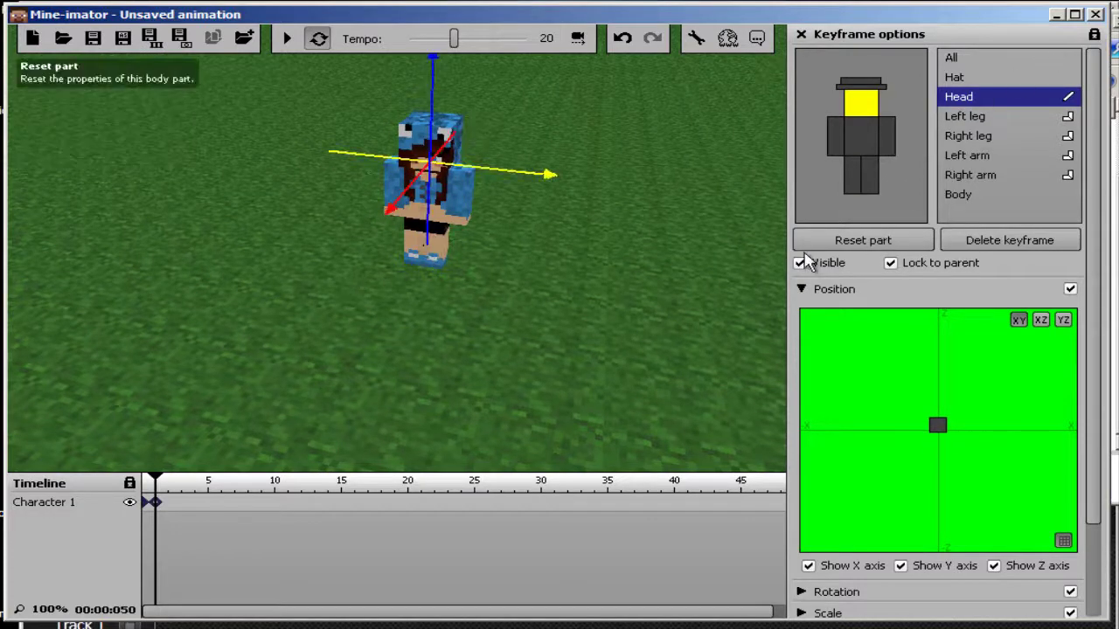
pyautogui.click(169, 504)
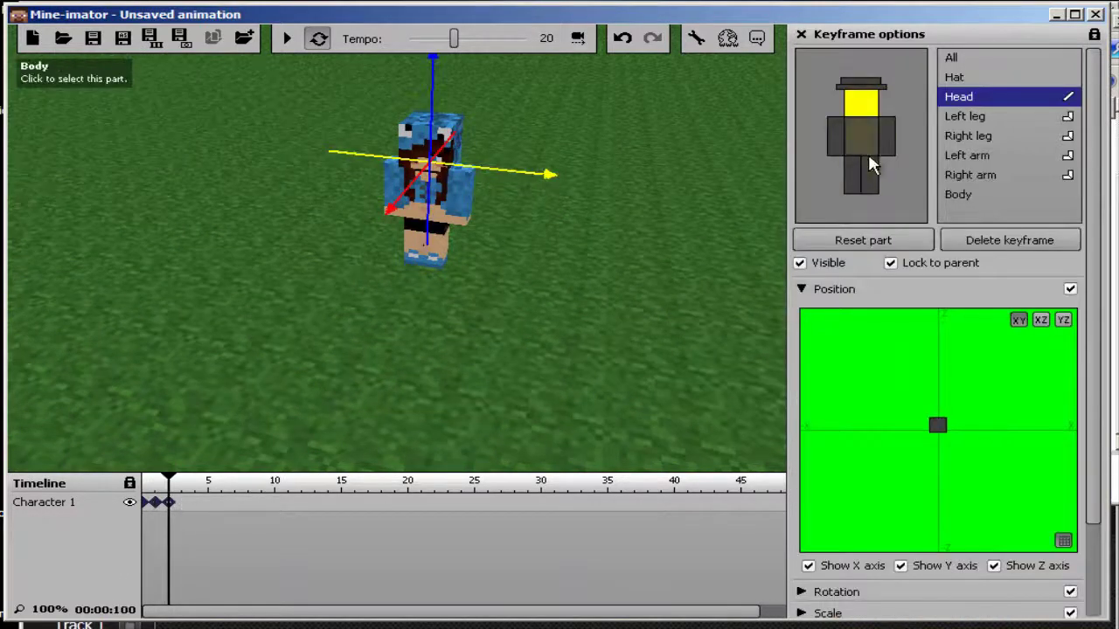
pyautogui.click(861, 242)
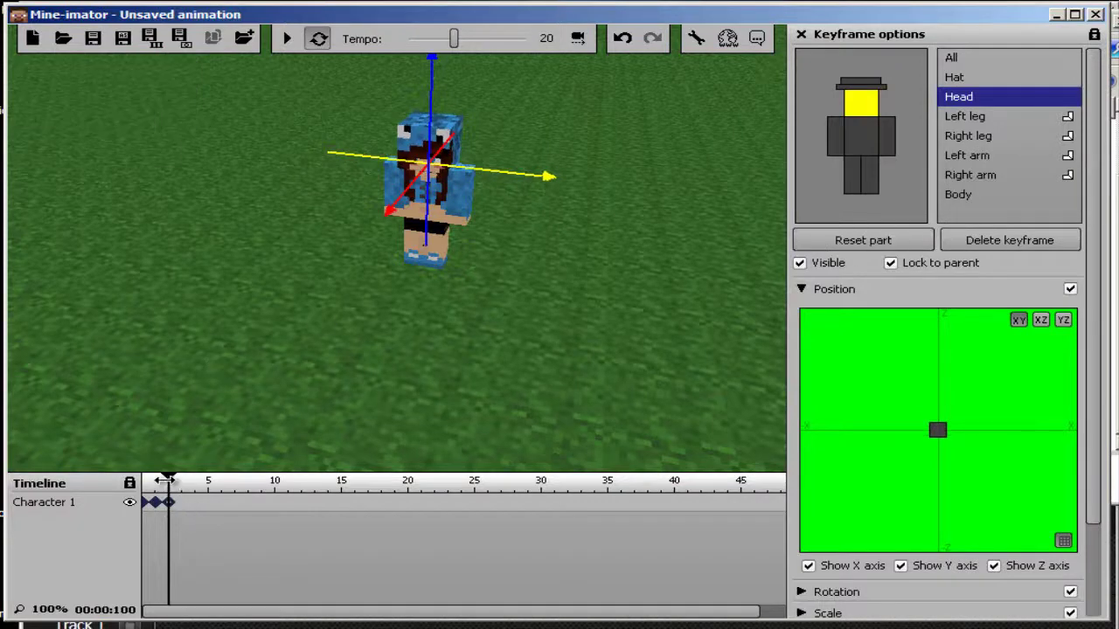
# - Preview the animation, then move the time marker to about frame 4
pyautogui.click(288, 41)
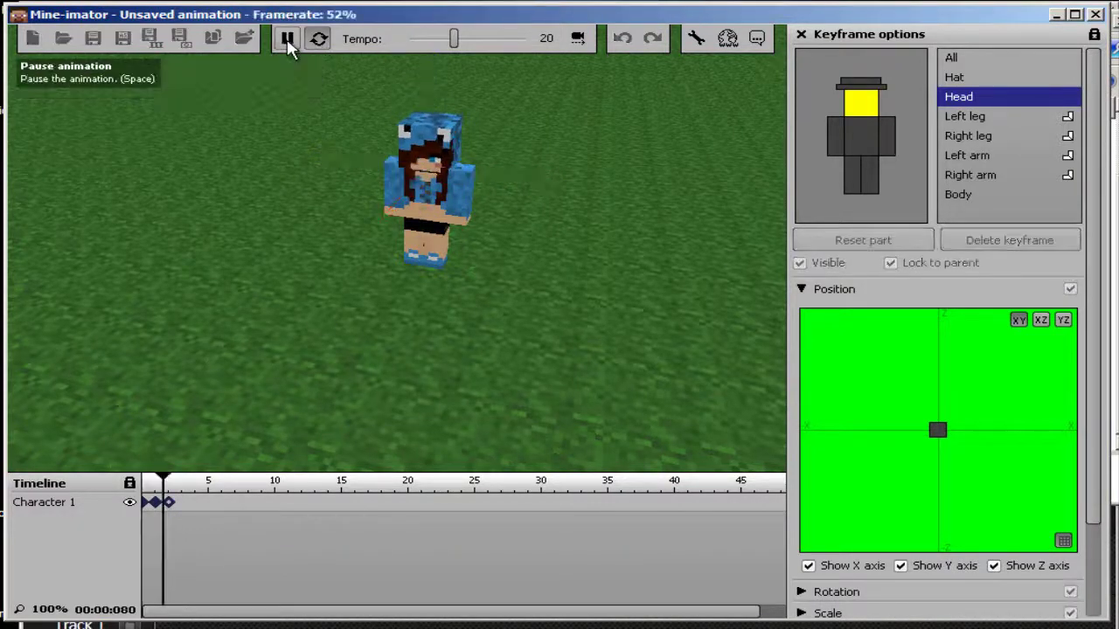
pyautogui.click(289, 41)
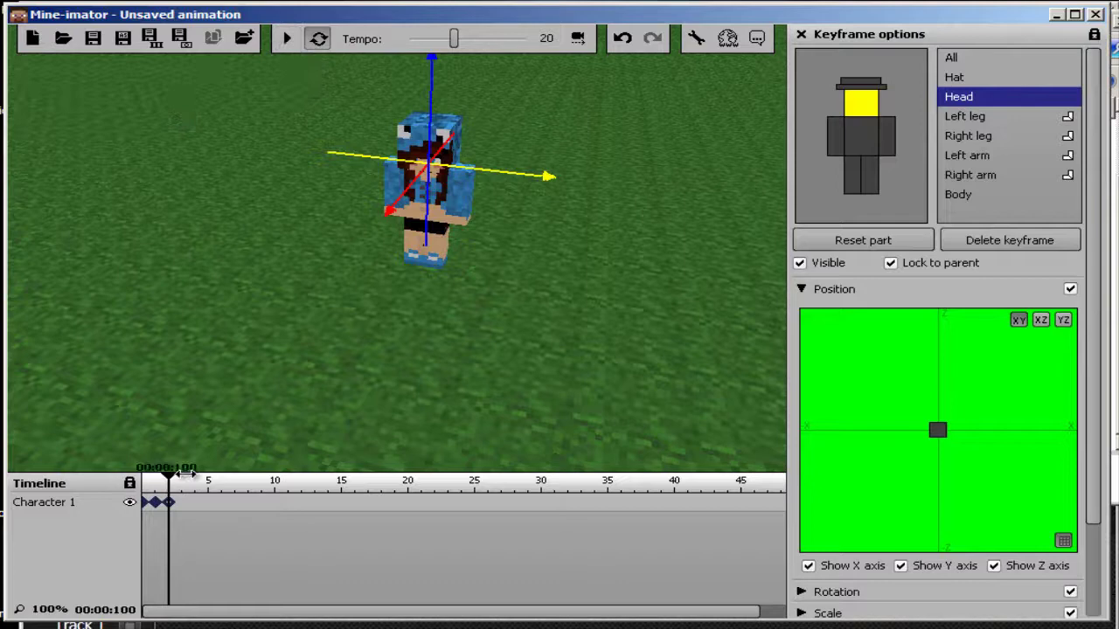
pyautogui.moveTo(187, 479); pyautogui.dragTo(194, 479)
# - Add a keyframe at frame 4 with the leg rotated forward to X 64
pyautogui.click(195, 503)
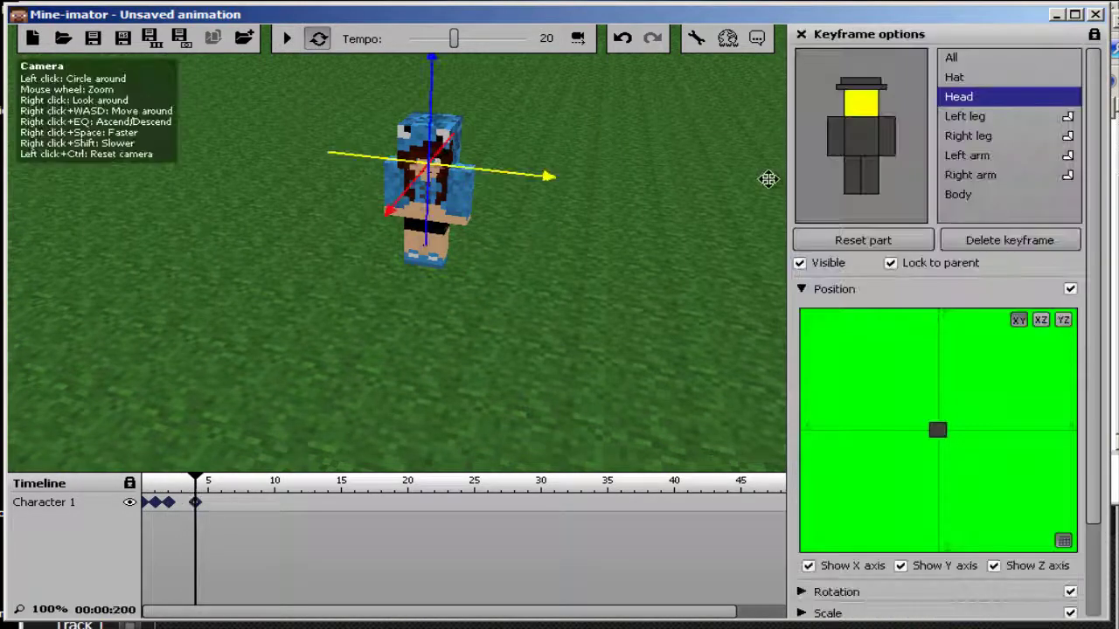
pyautogui.click(851, 175)
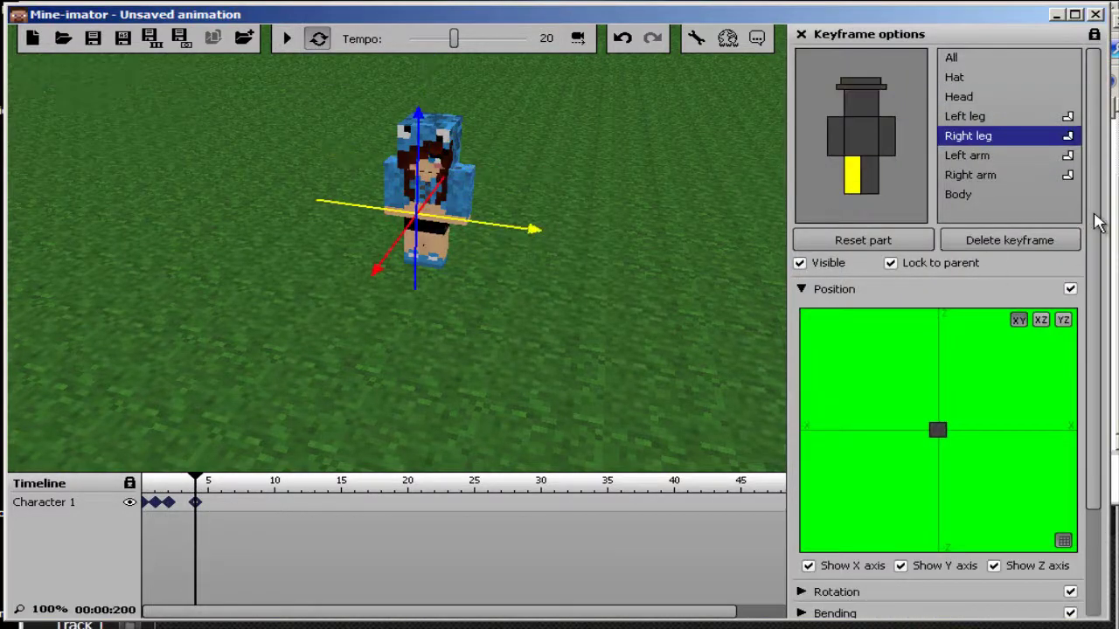
pyautogui.scroll(-3, 1099, 223)
pyautogui.click(802, 461)
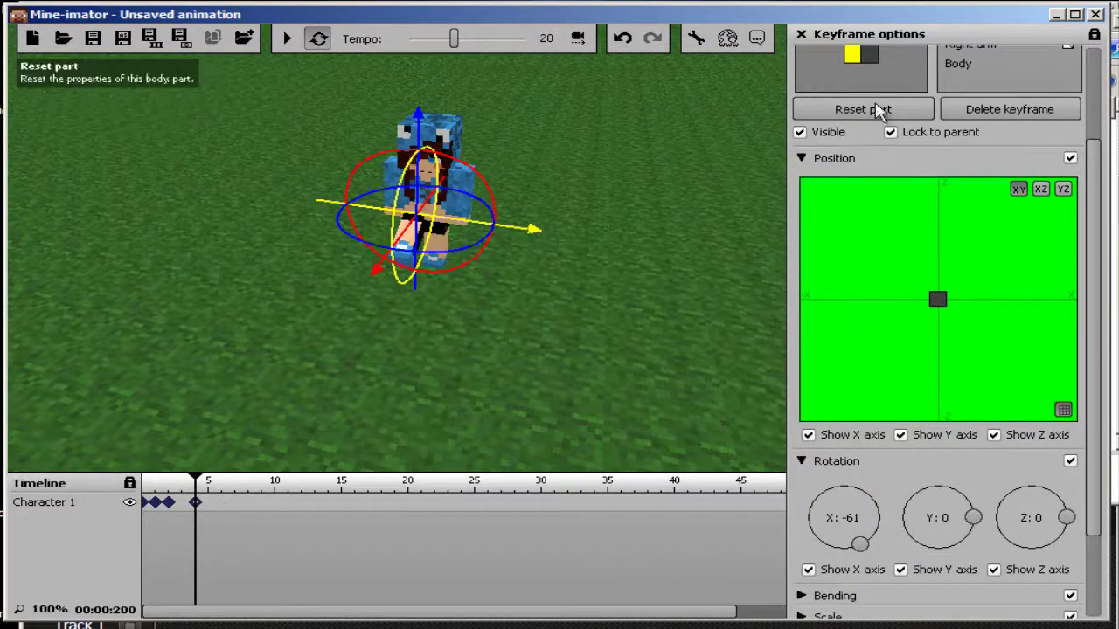
pyautogui.moveTo(860, 544); pyautogui.dragTo(871, 493)
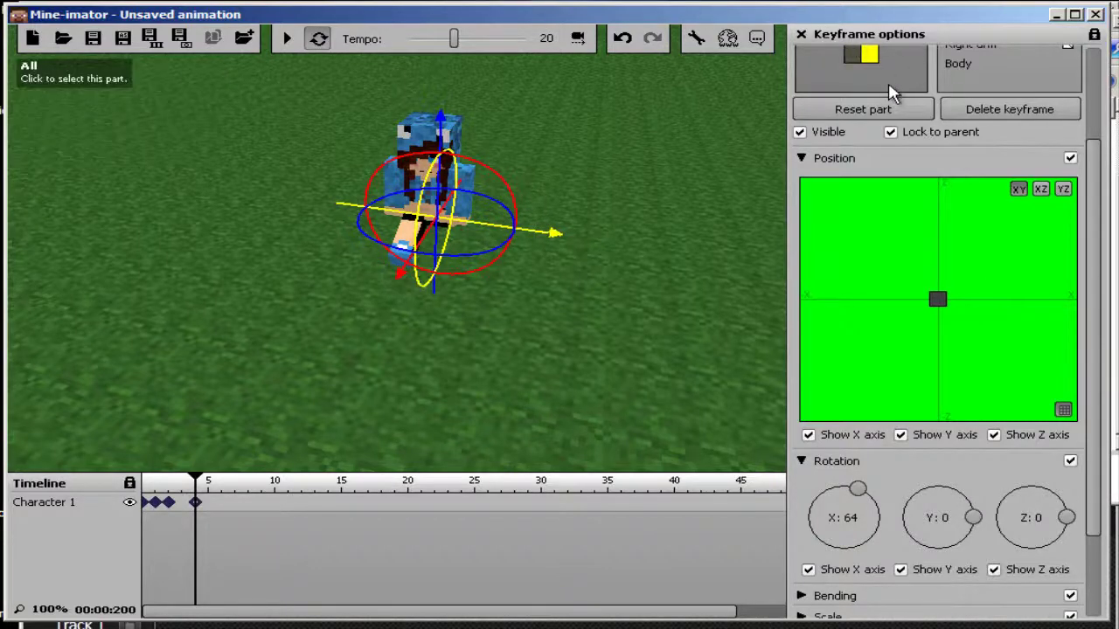
pyautogui.moveTo(87, 100); pyautogui.dragTo(92, 103)
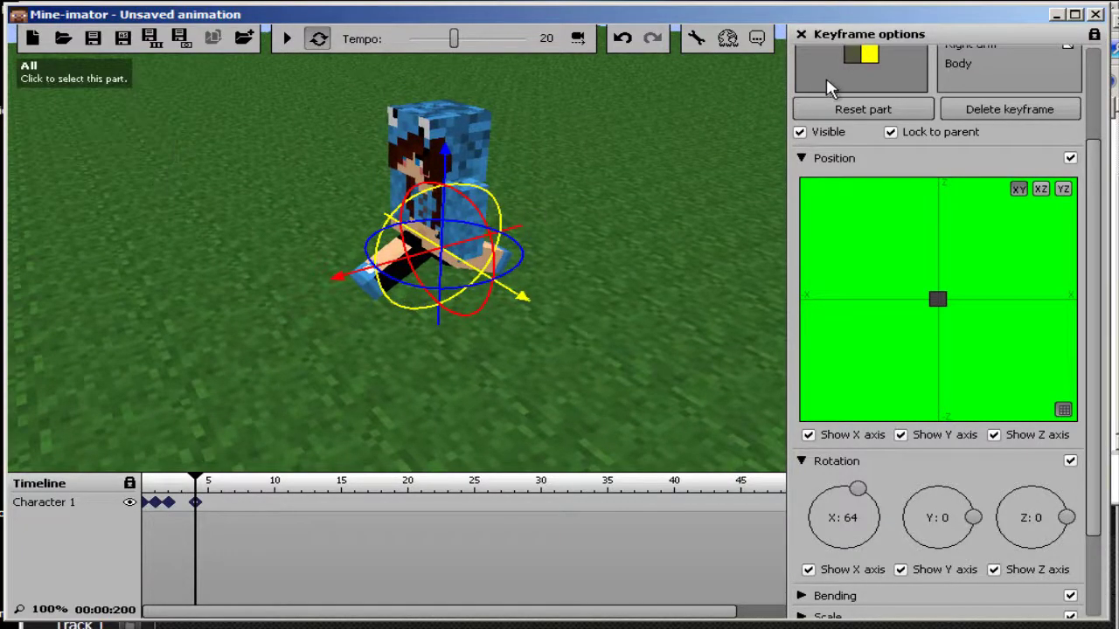
pyautogui.scroll(3, 936, 347)
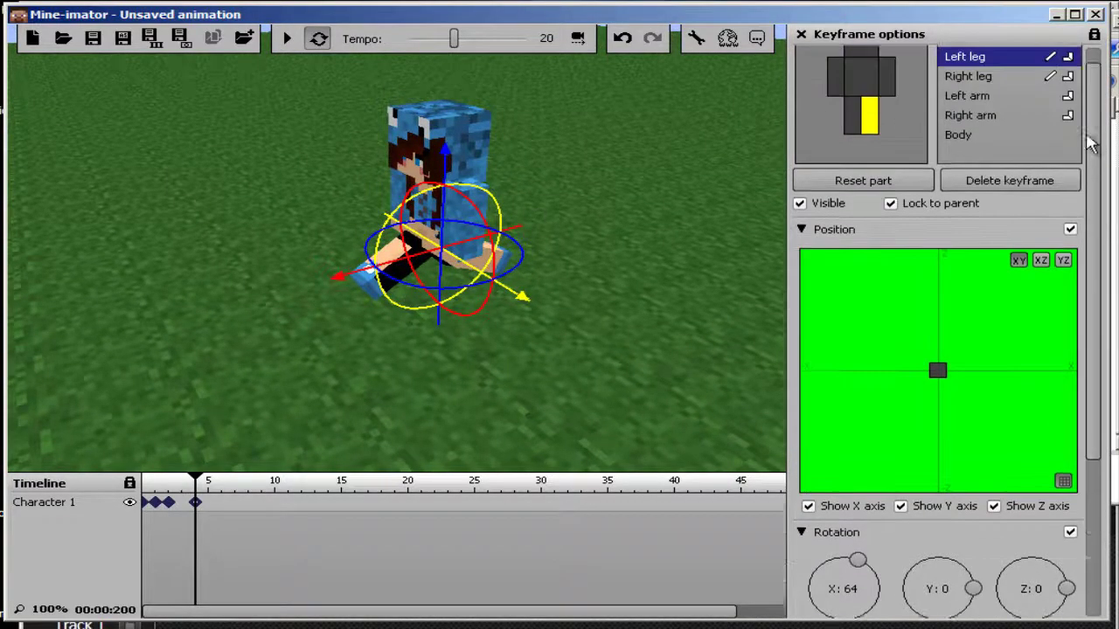
# - Select the whole character and slide it forward along its X axis across the grass
pyautogui.click(909, 81)
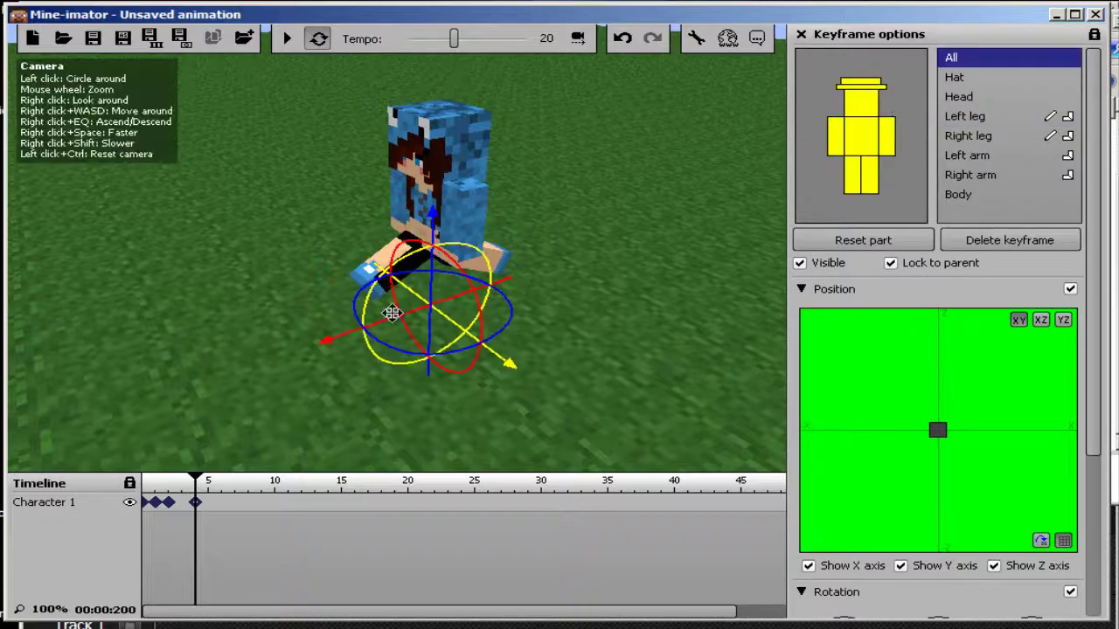
pyautogui.moveTo(337, 337); pyautogui.dragTo(163, 340)
pyautogui.moveTo(163, 340); pyautogui.dragTo(95, 105, button='right')
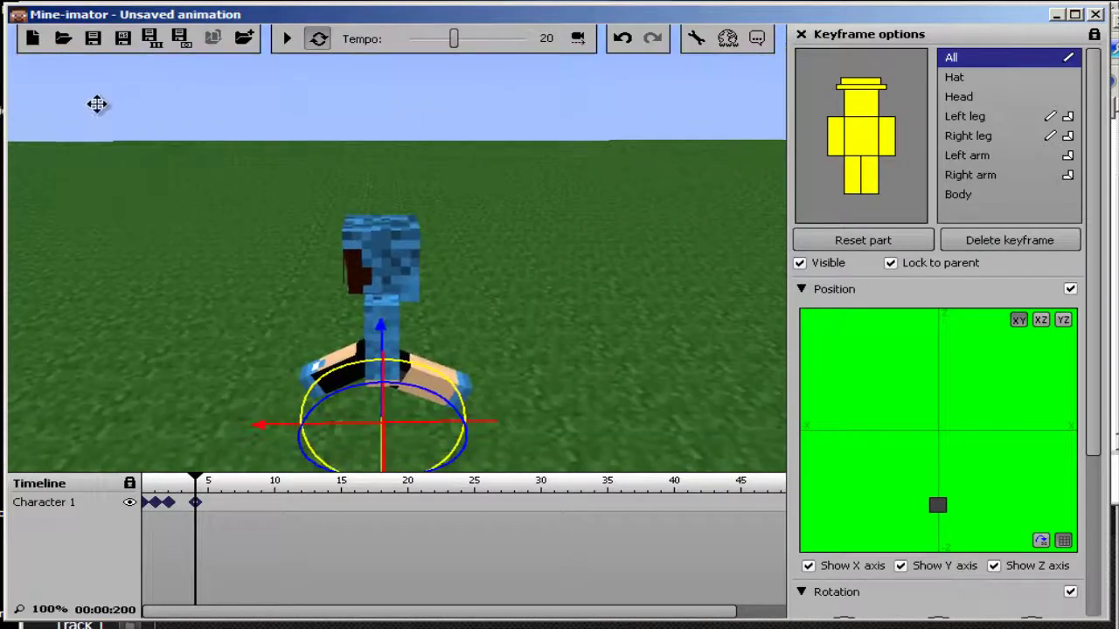
pyautogui.moveTo(436, 133); pyautogui.dragTo(103, 103, button='right')
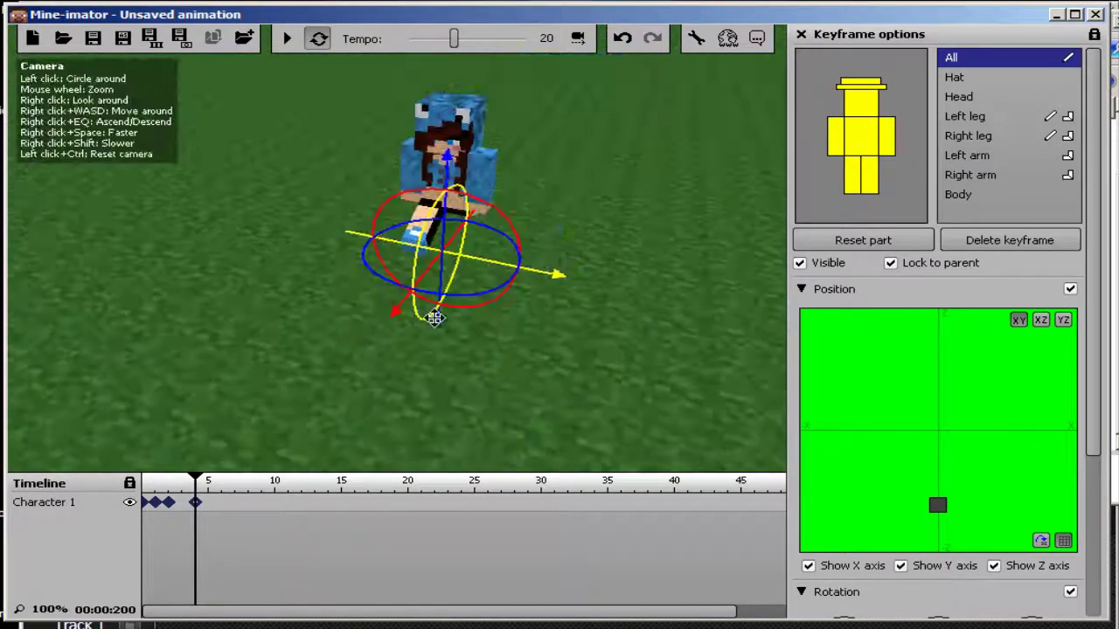
pyautogui.moveTo(428, 288); pyautogui.dragTo(407, 327)
# - Select the right leg, preview from the start, and add a keyframe at frame 8
pyautogui.click(857, 193)
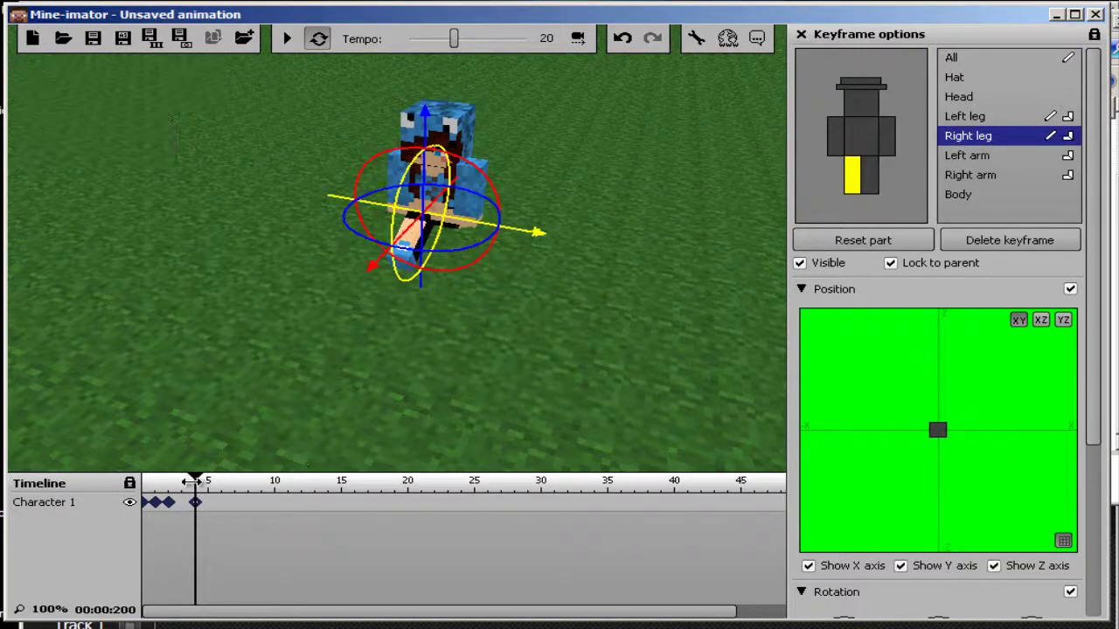
pyautogui.moveTo(194, 482); pyautogui.dragTo(145, 480)
pyautogui.click(286, 39)
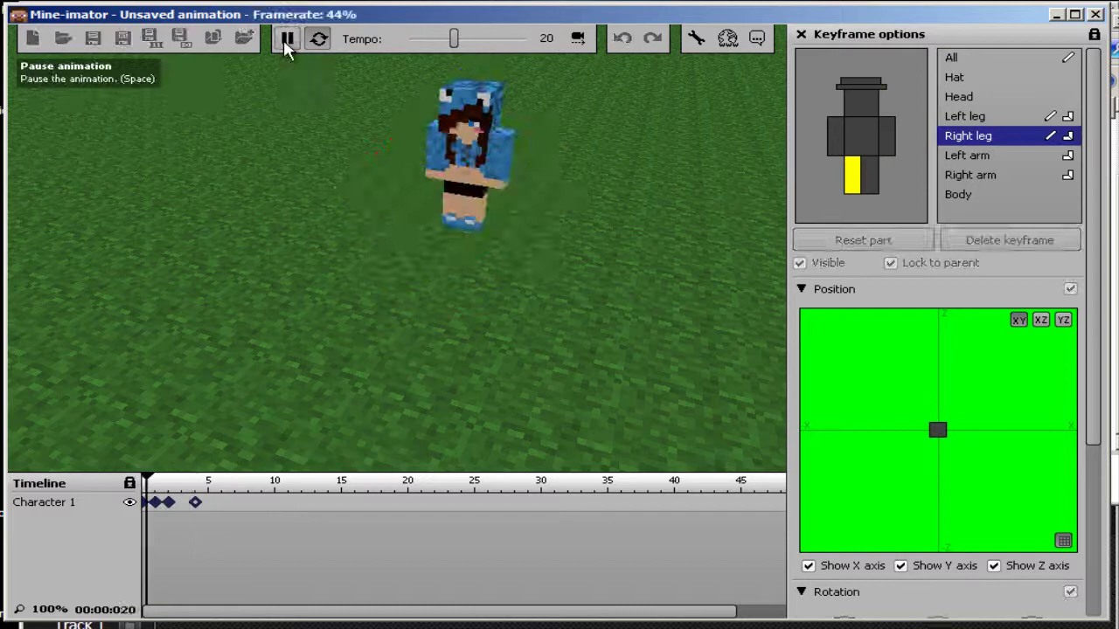
pyautogui.click(286, 38)
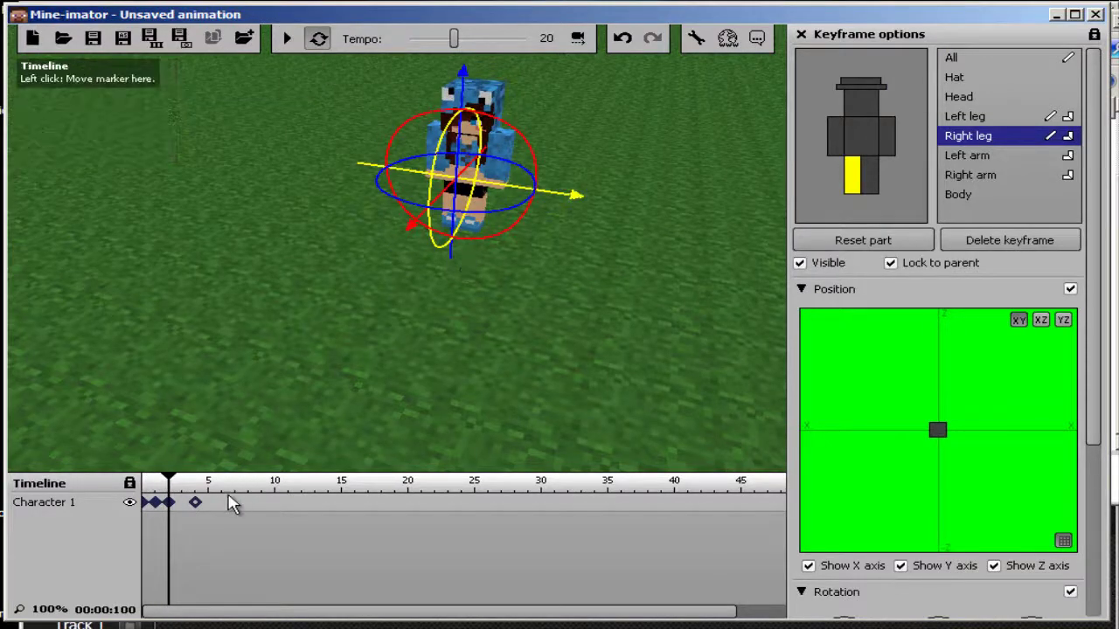
pyautogui.click(249, 503)
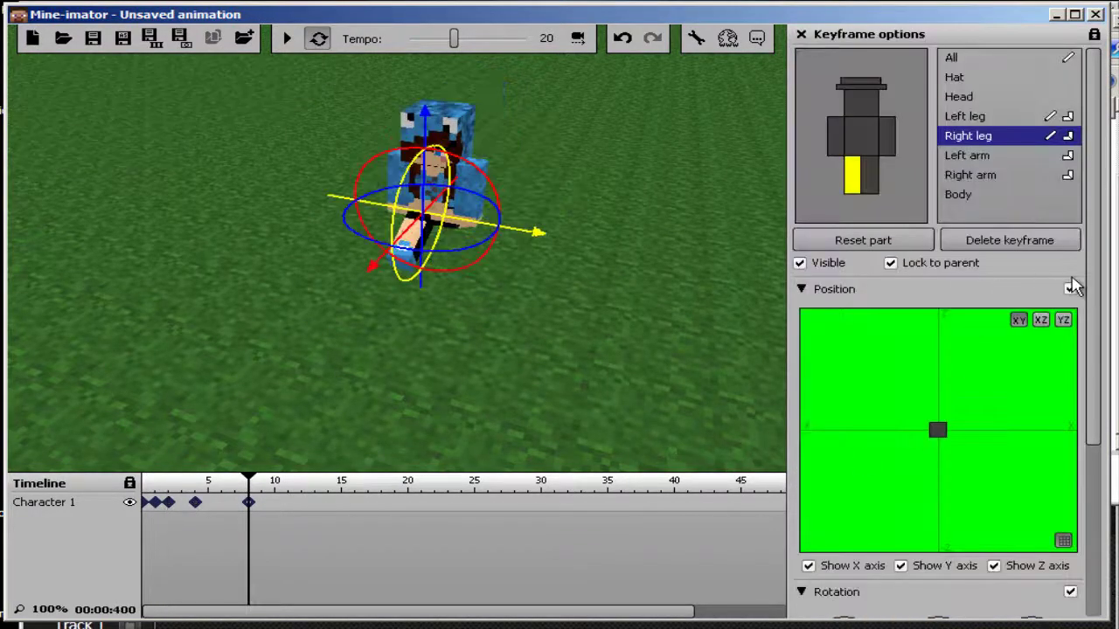
pyautogui.scroll(-3, 1073, 289)
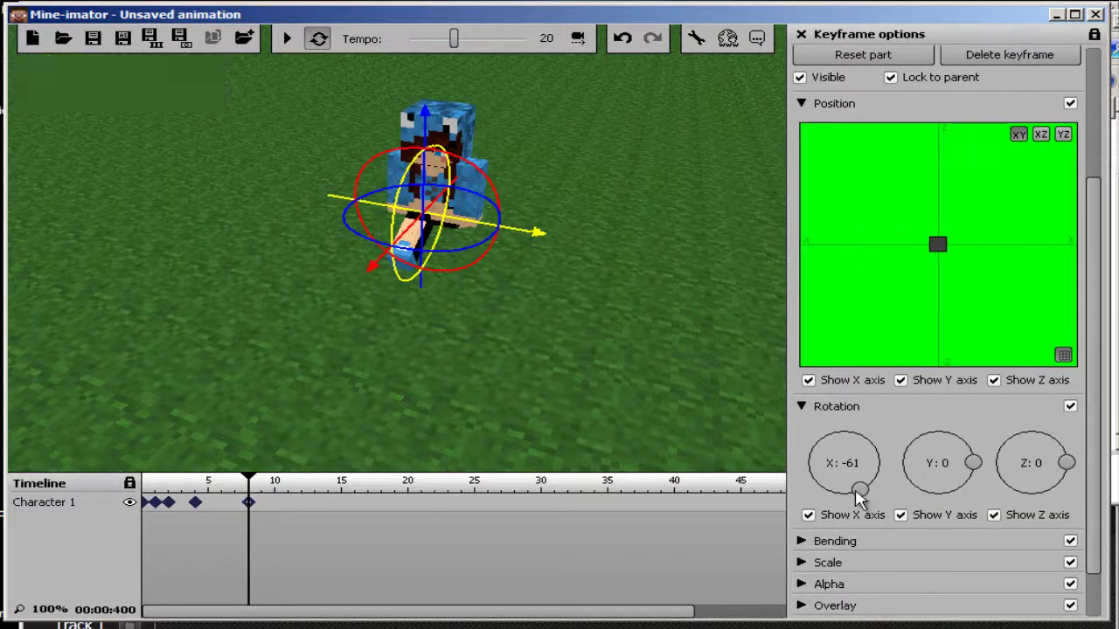
# - At frame 8, rotate the right leg to X 65 and the left leg to X -71, then replay
pyautogui.moveTo(859, 498); pyautogui.dragTo(874, 452)
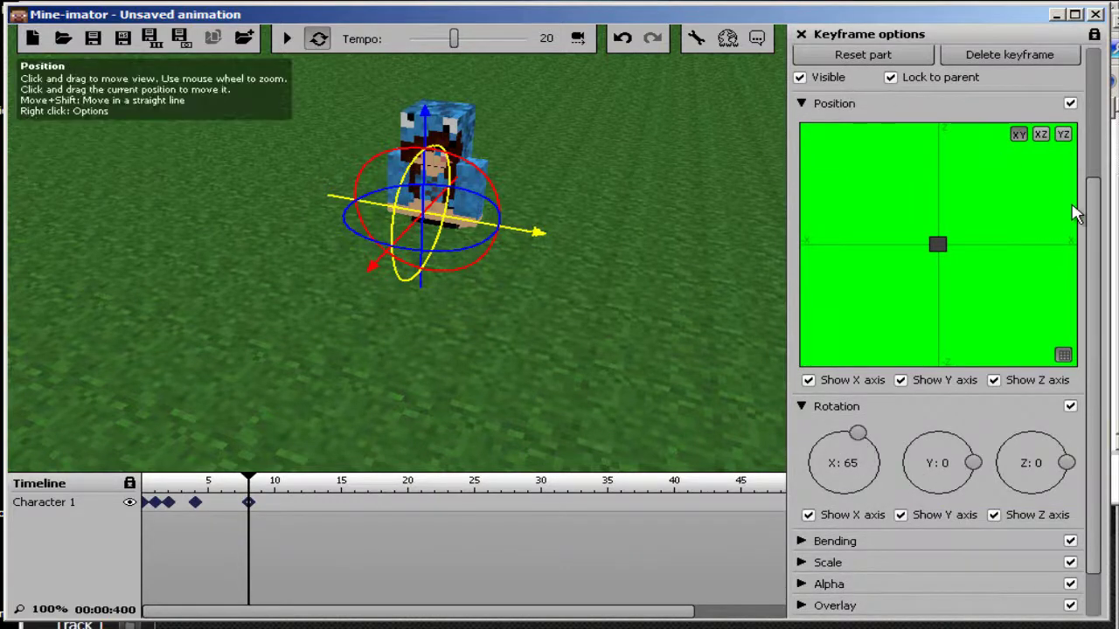
pyautogui.scroll(3, 936, 123)
pyautogui.click(877, 129)
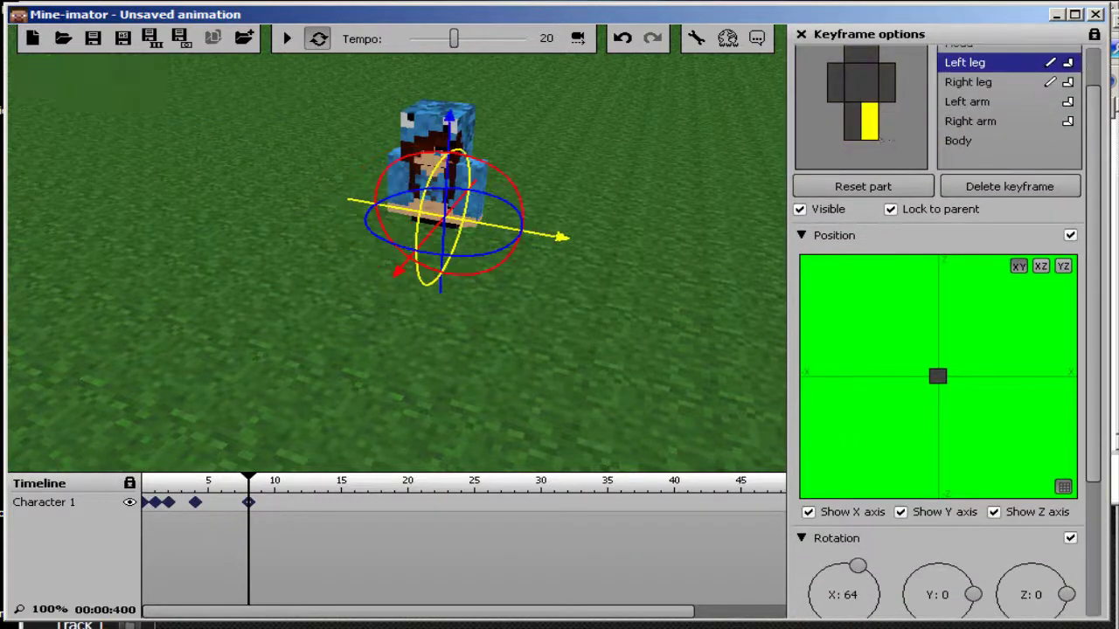
pyautogui.scroll(-1, 1091, 258)
pyautogui.scroll(-1, 1091, 258)
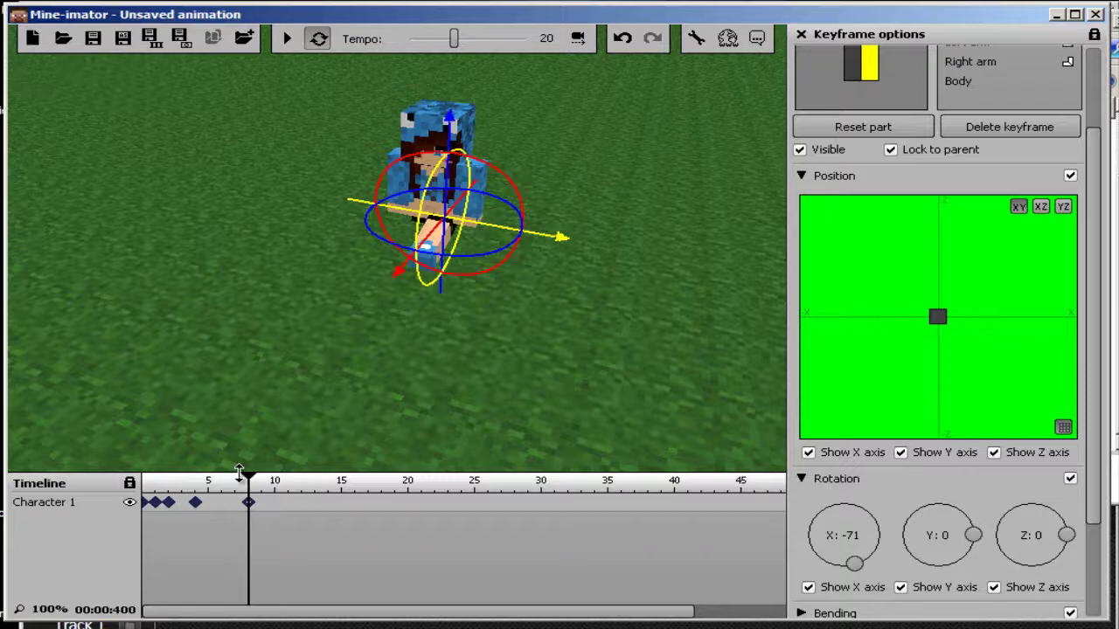
pyautogui.moveTo(223, 478); pyautogui.dragTo(145, 479)
pyautogui.click(287, 38)
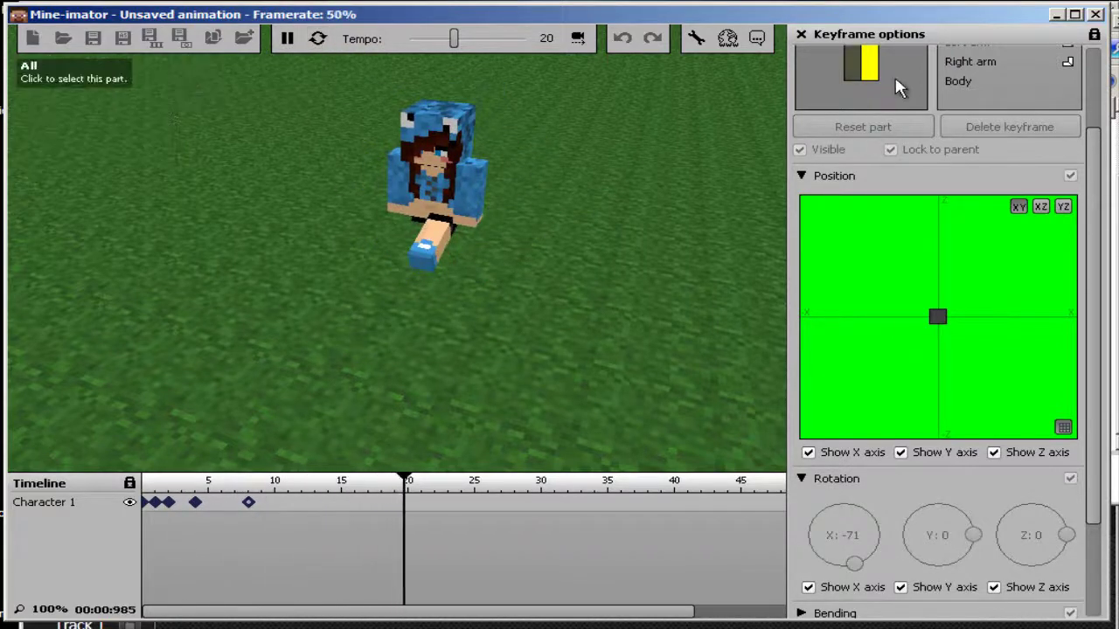
# - Adjust the pose at frame 8 and shift the frame-4 keyframe to frame 6
pyautogui.click(287, 38)
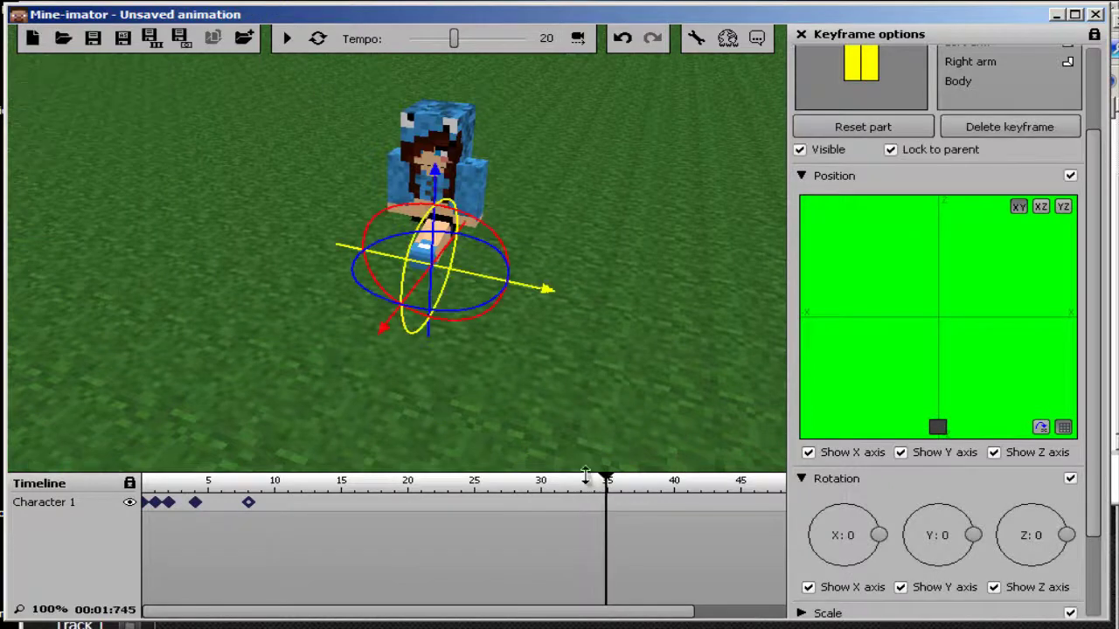
pyautogui.moveTo(165, 509); pyautogui.dragTo(249, 503)
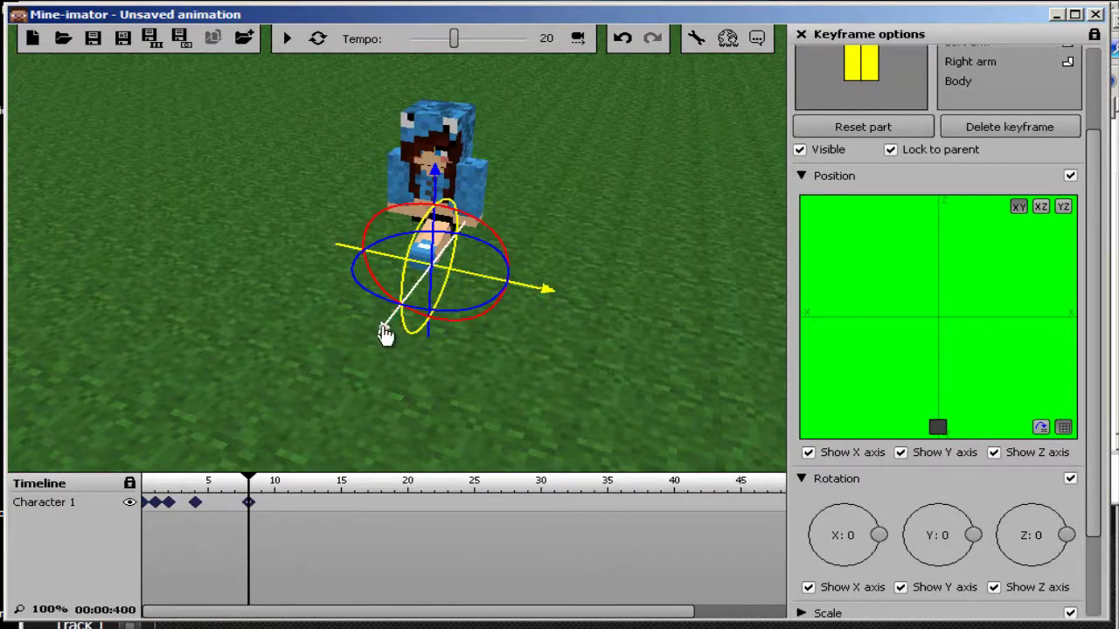
pyautogui.moveTo(387, 332); pyautogui.dragTo(383, 398)
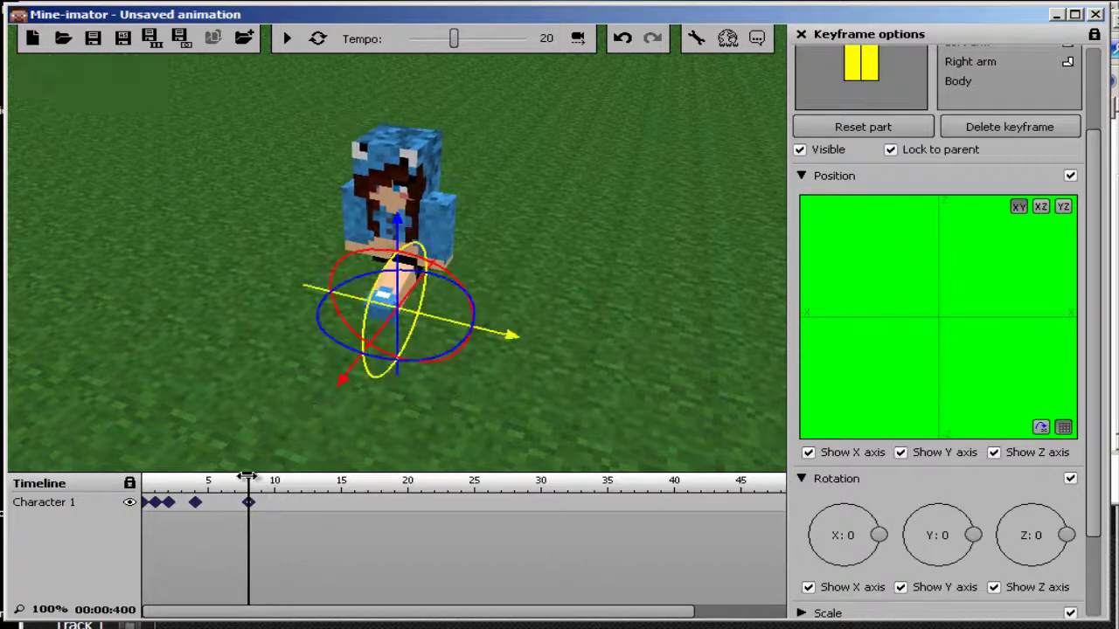
pyautogui.moveTo(250, 478); pyautogui.dragTo(108, 502)
pyautogui.moveTo(199, 505); pyautogui.dragTo(254, 482)
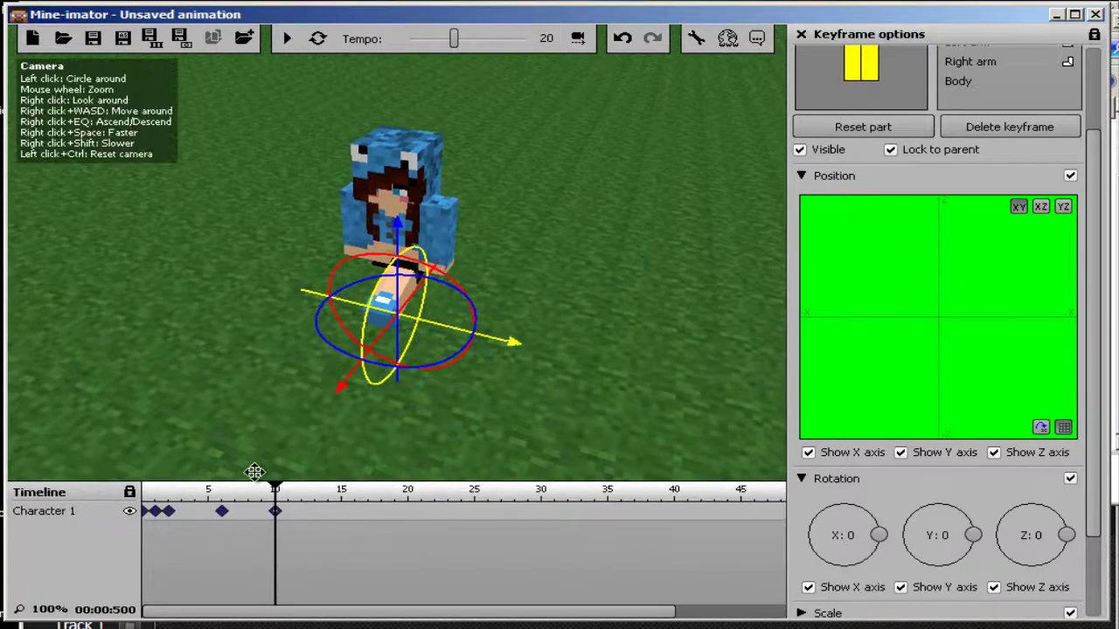
# - Replay the walk from the start to check timing and add a Camera track
pyautogui.click(146, 492)
pyautogui.click(287, 39)
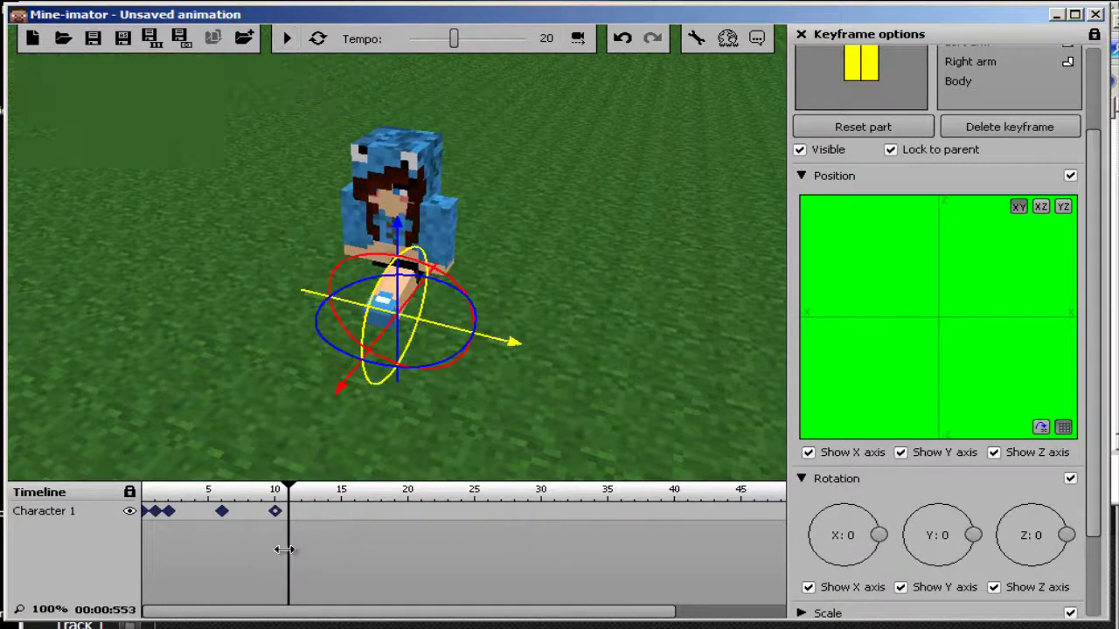
pyautogui.click(577, 40)
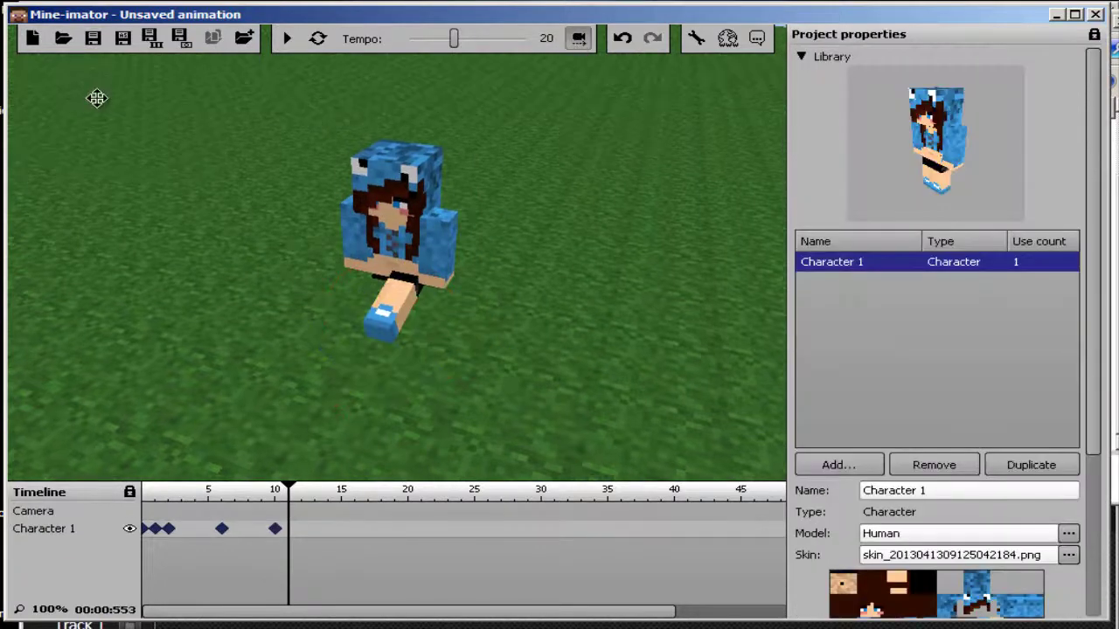
# - Create a camera keyframe at frame 0 with its tempo set to 15%
pyautogui.click(145, 512)
pyautogui.moveTo(333, 362); pyautogui.dragTo(110, 105)
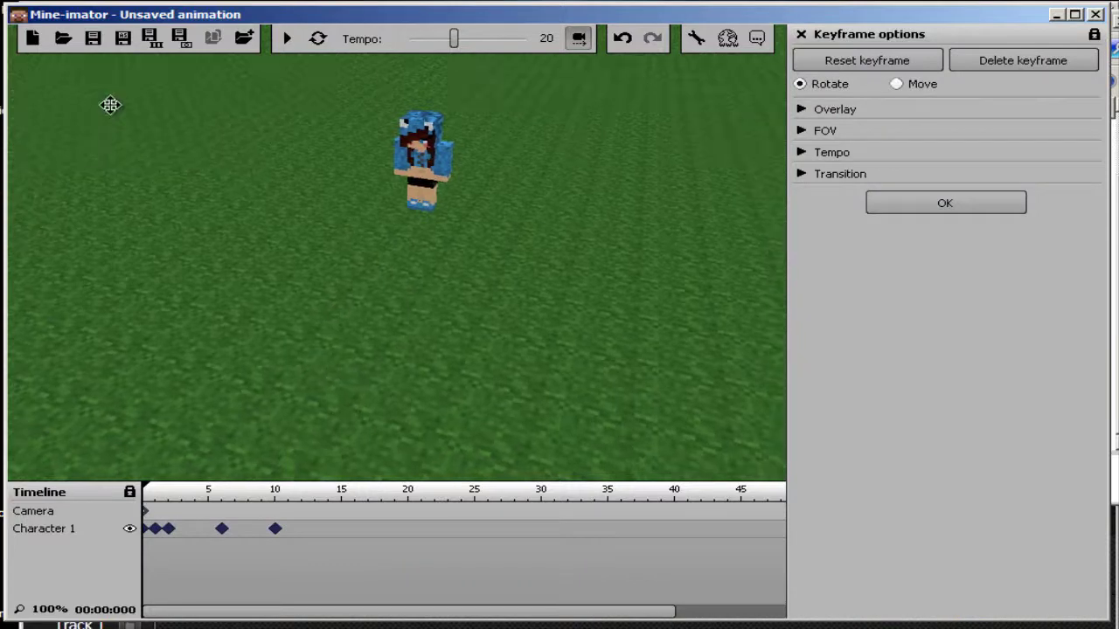
pyautogui.click(817, 154)
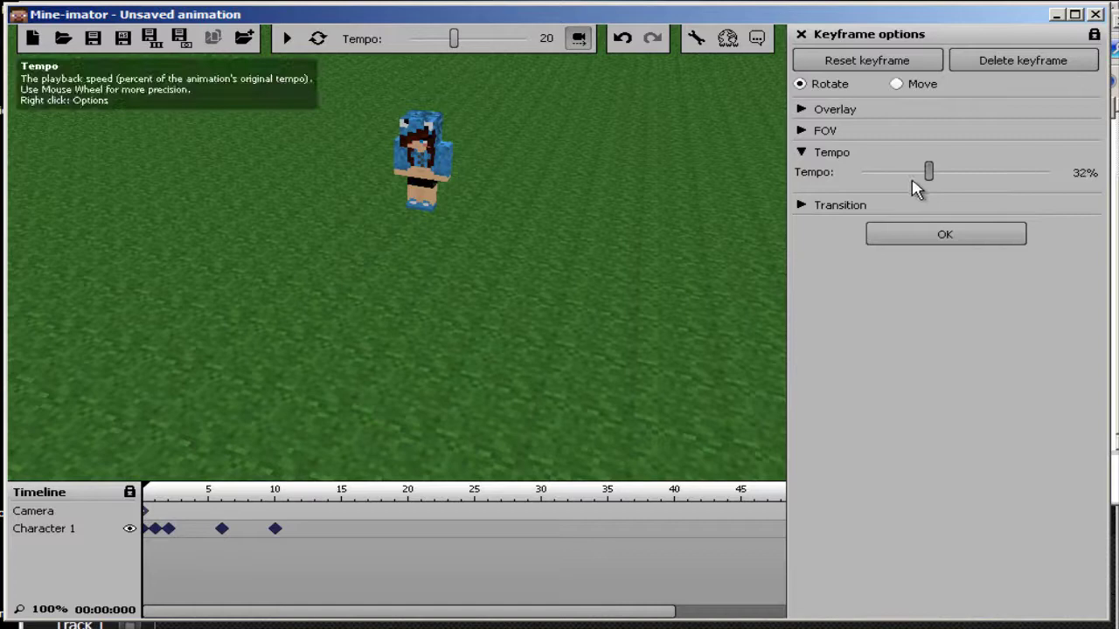
pyautogui.moveTo(914, 183); pyautogui.dragTo(889, 179)
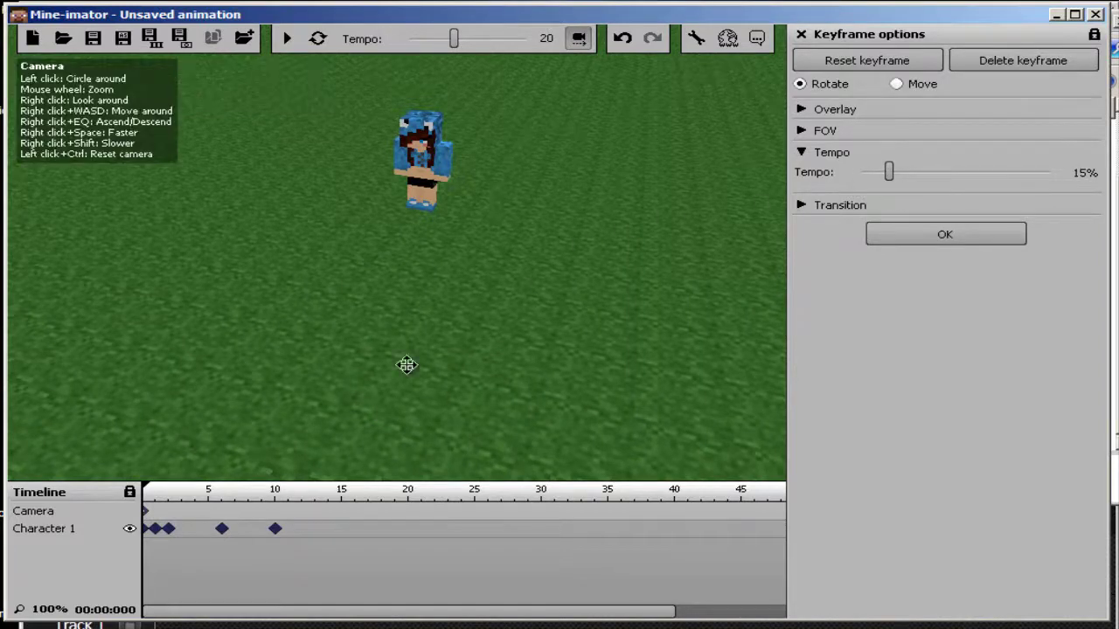
# - Add camera keyframes at frames 5 and 10, turning and moving the camera closer to the character
pyautogui.click(208, 513)
pyautogui.moveTo(102, 102); pyautogui.dragTo(106, 107, button='right')
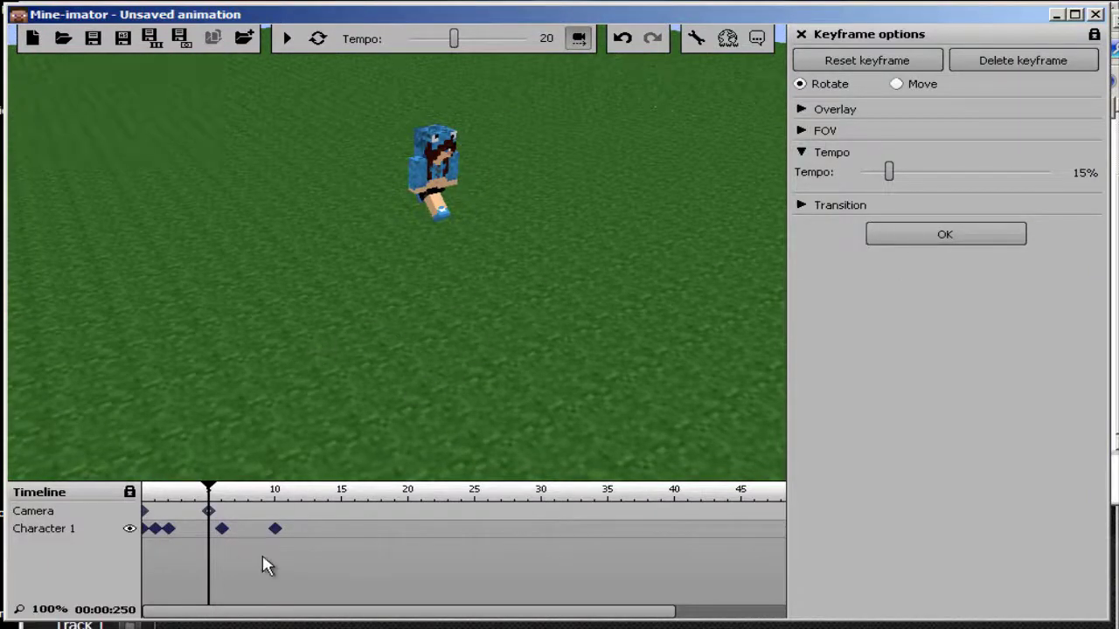
pyautogui.click(276, 512)
pyautogui.moveTo(137, 103); pyautogui.dragTo(97, 102, button='right')
pyautogui.press('w')
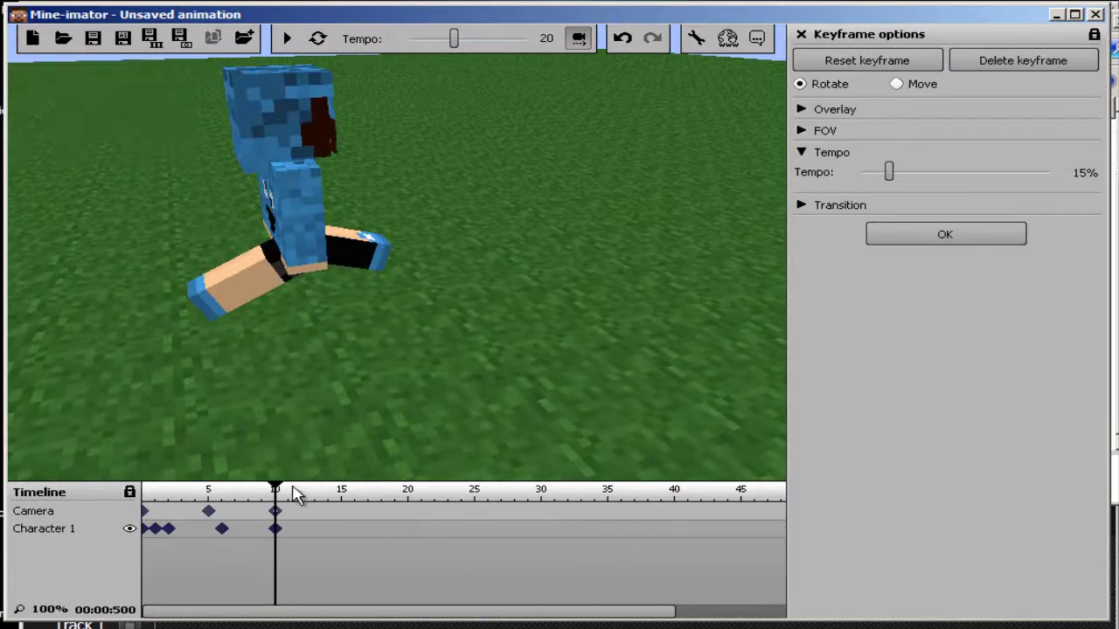
# - Preview the camera move, then widen the frame-10 keyframe's field of view to 150
pyautogui.moveTo(277, 490); pyautogui.dragTo(145, 489)
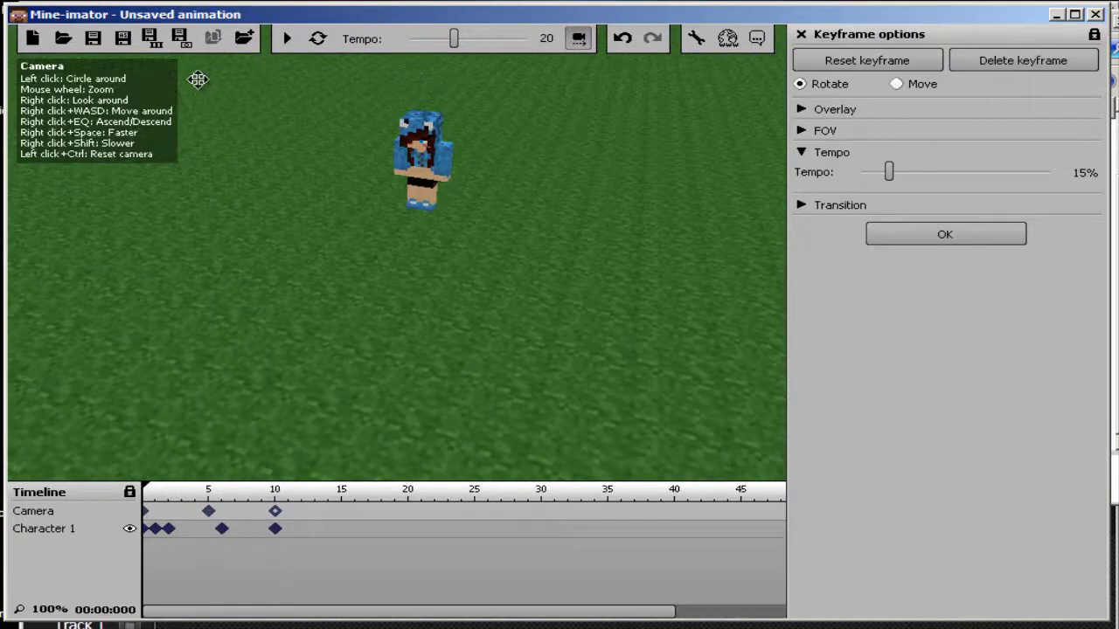
pyautogui.click(285, 41)
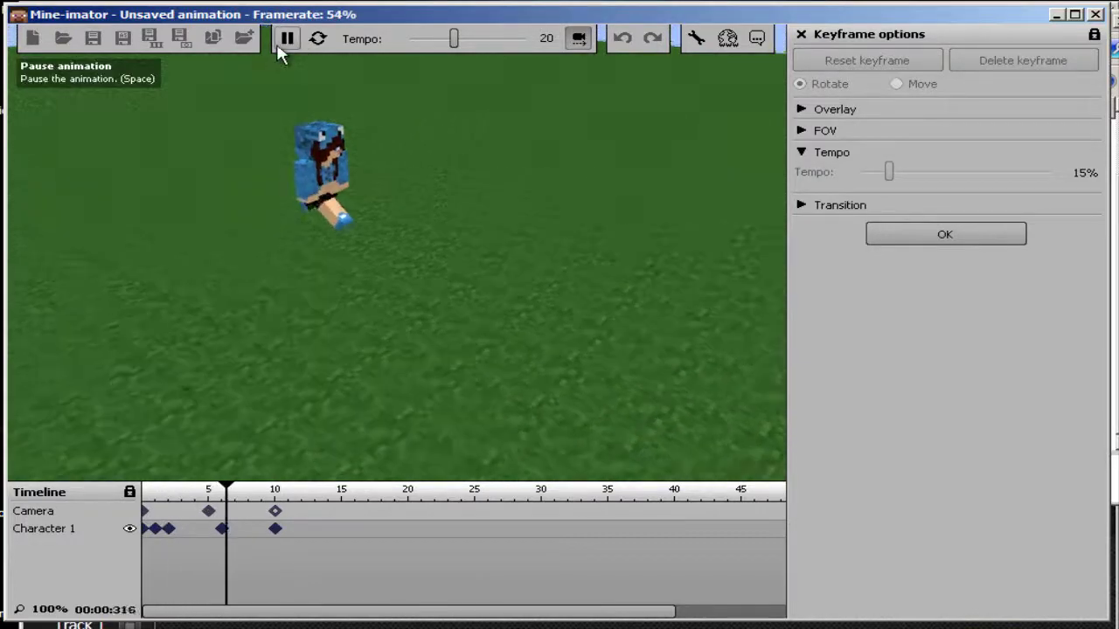
pyautogui.click(285, 40)
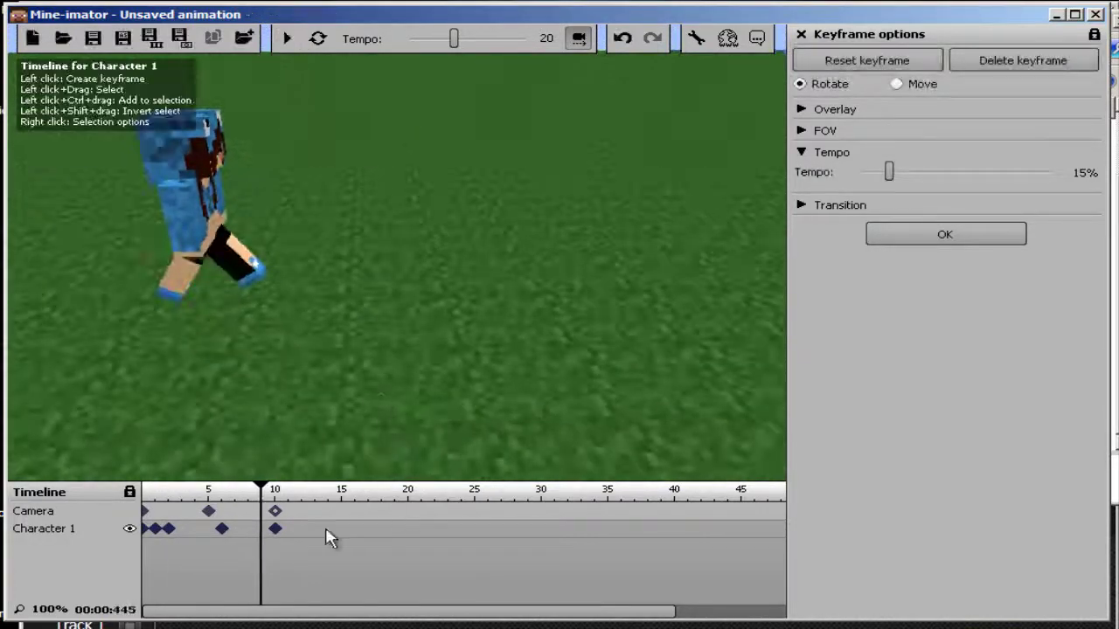
pyautogui.click(278, 515)
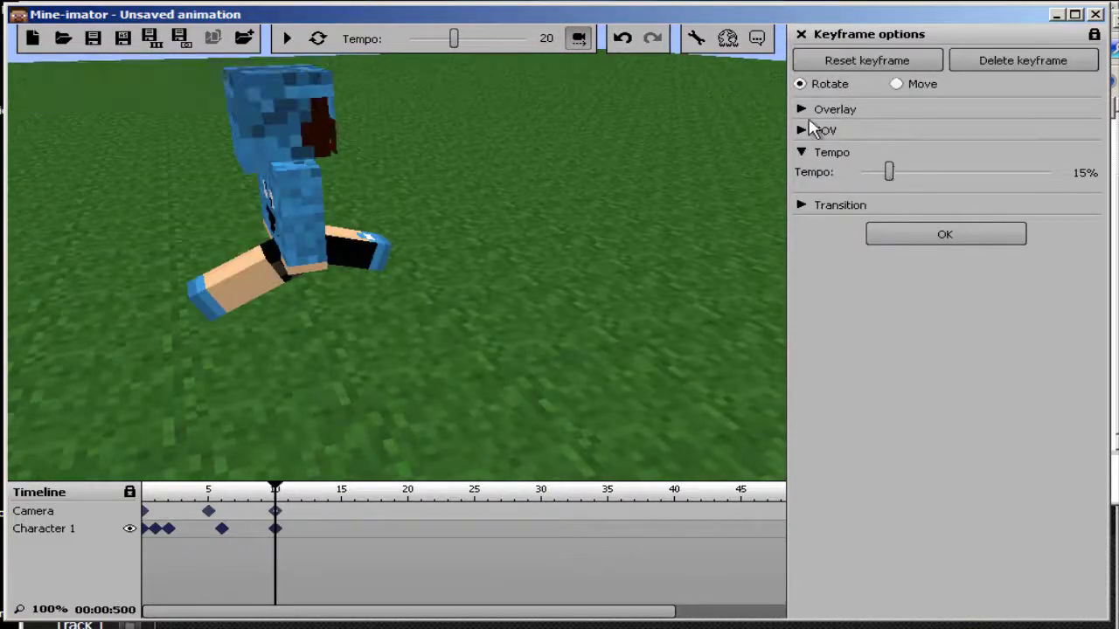
pyautogui.scroll(2, 869, 165)
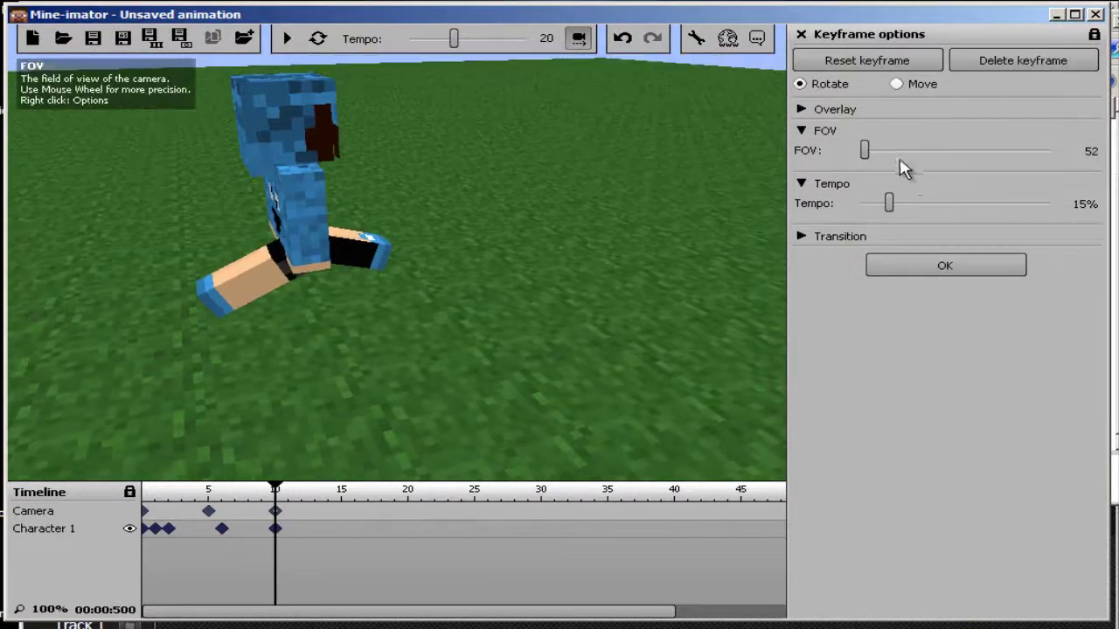
pyautogui.moveTo(863, 153); pyautogui.dragTo(1081, 155)
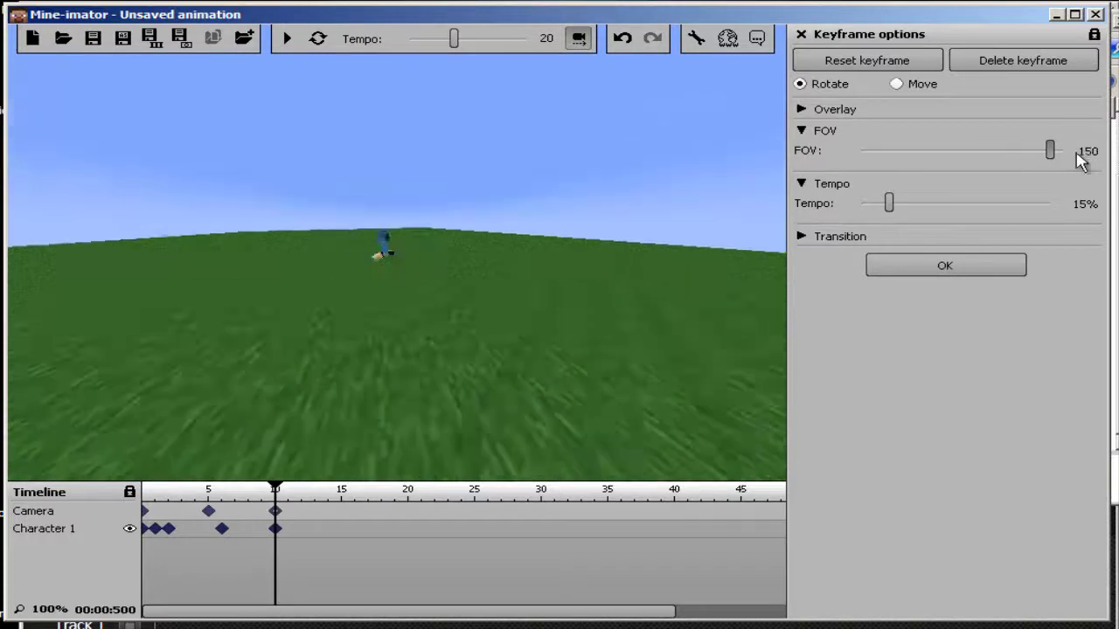
# - Start the movie export and save the project as 'dsada'
pyautogui.click(150, 37)
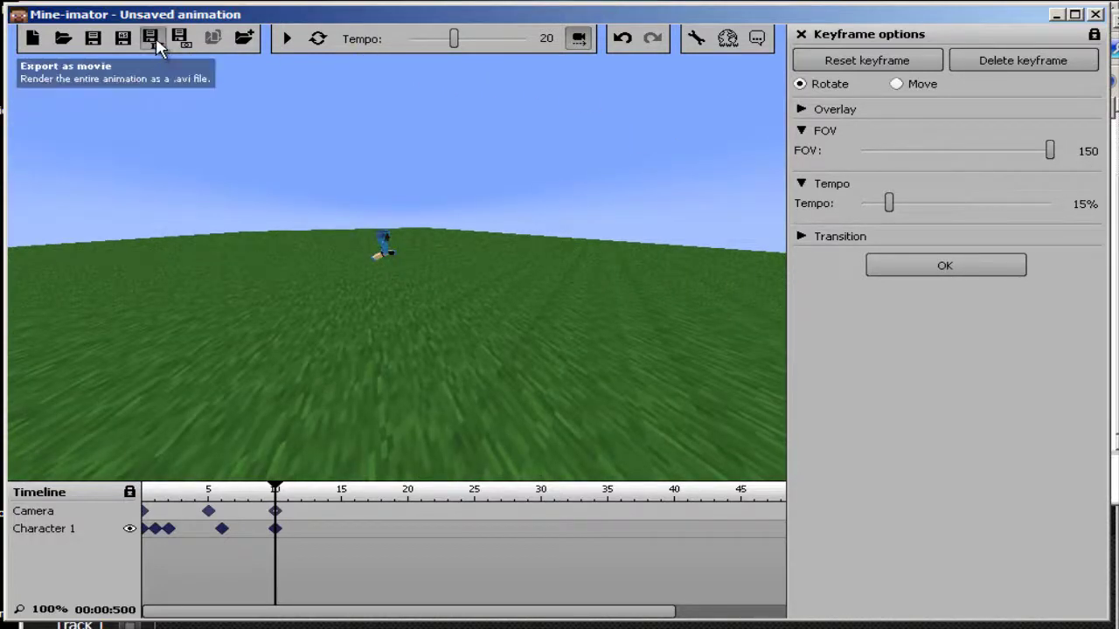
pyautogui.click(422, 381)
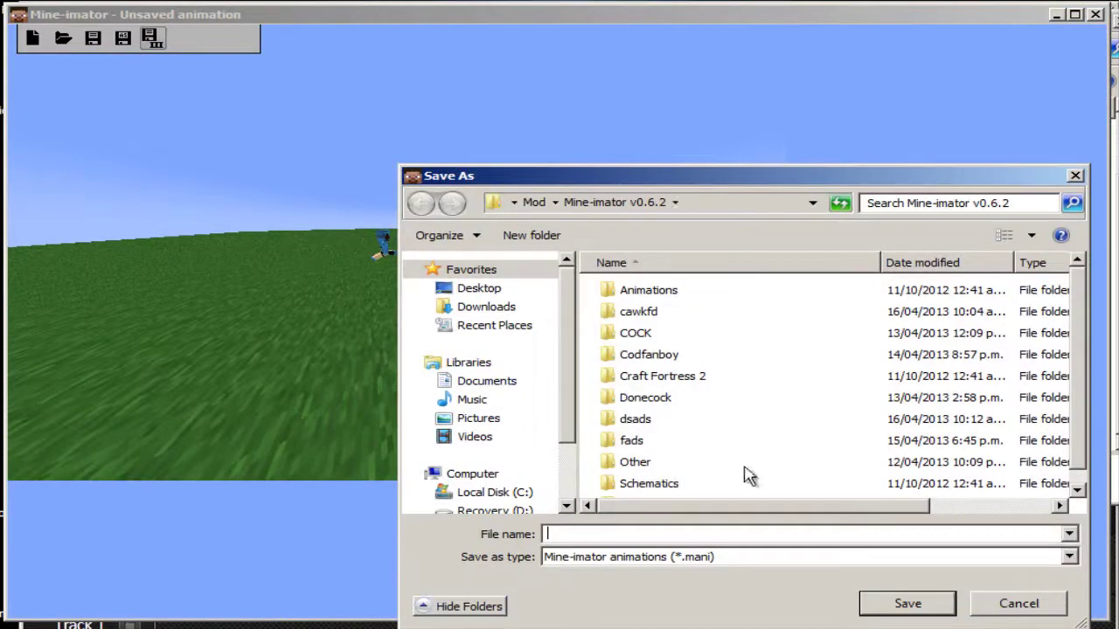
pyautogui.write('dsada')
pyautogui.click(877, 602)
# - Export the movie as AVI 'dsadasdas' with the TechSmith Screen Capture Codec and start rendering
pyautogui.write('dsadasdas')
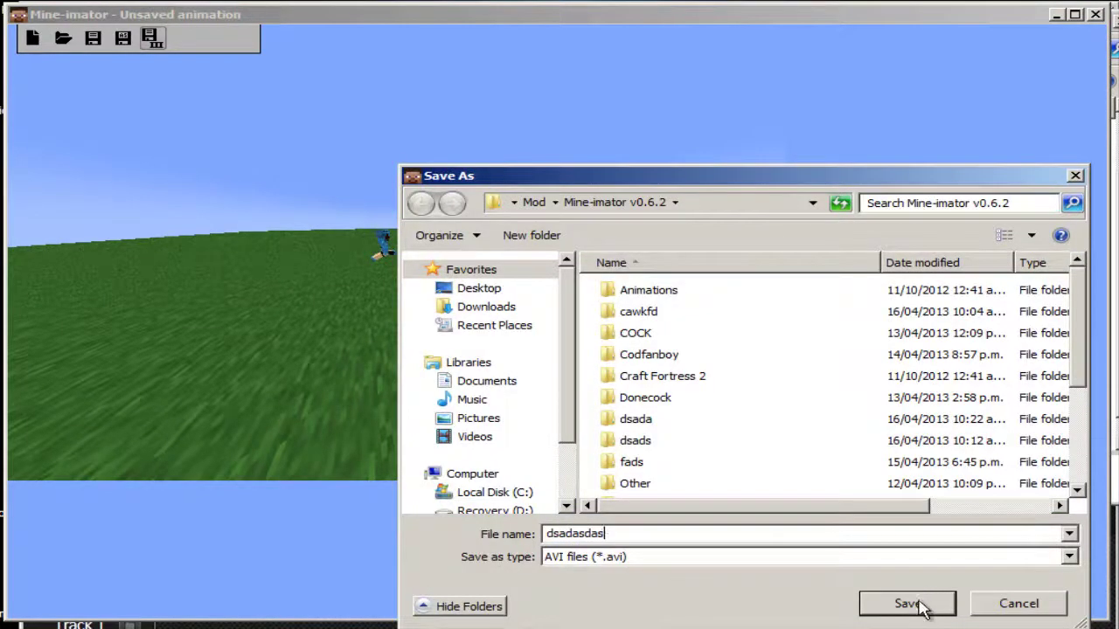
pyautogui.click(906, 603)
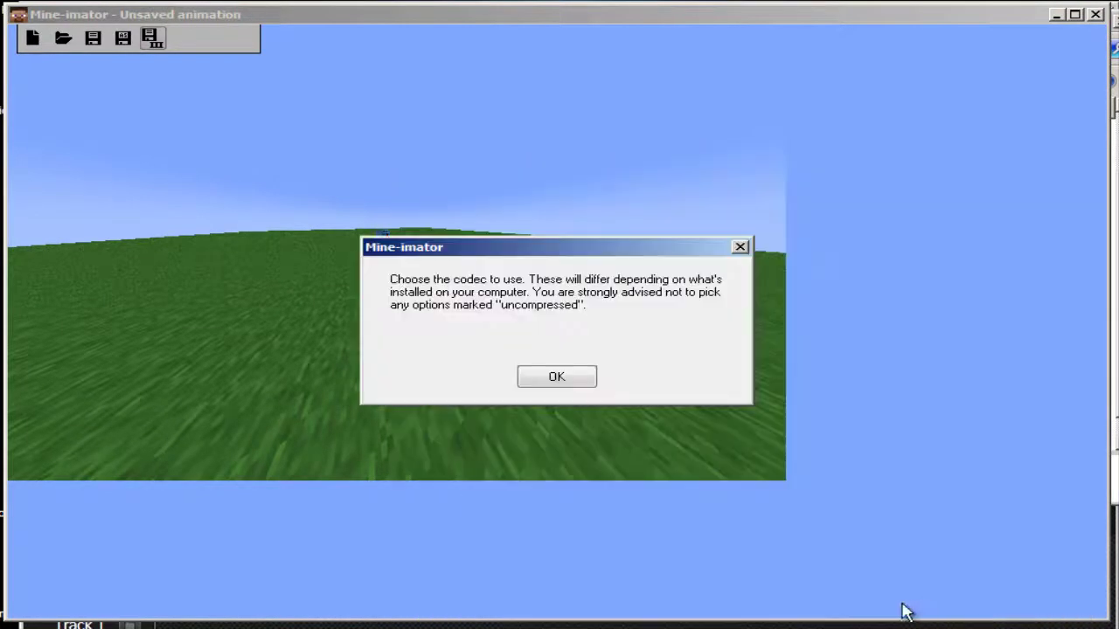
pyautogui.click(575, 380)
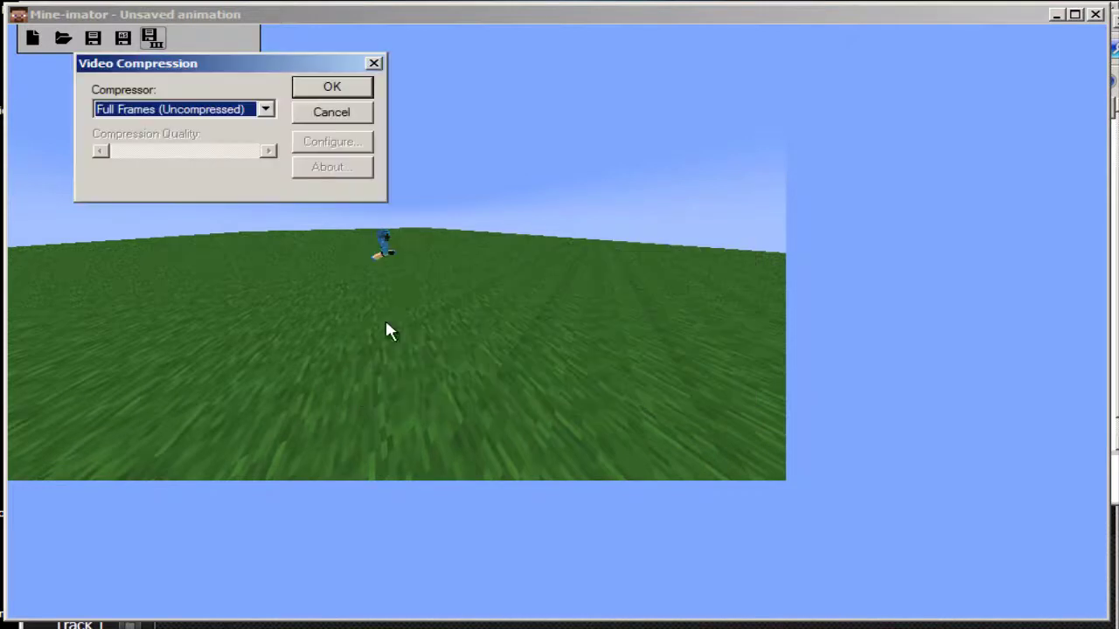
pyautogui.click(265, 109)
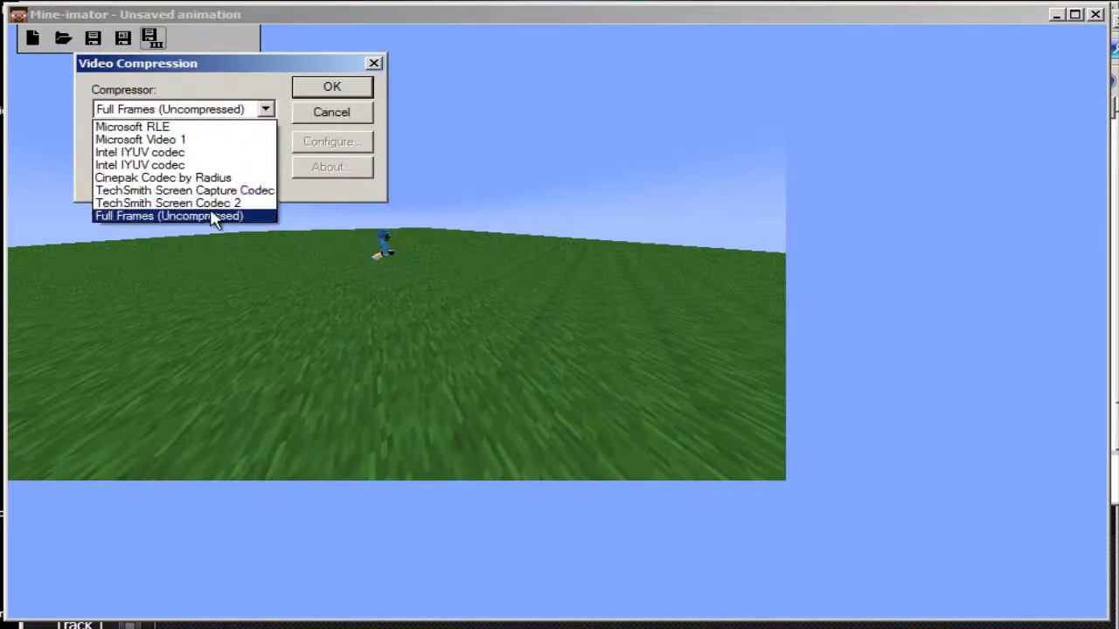
pyautogui.click(258, 191)
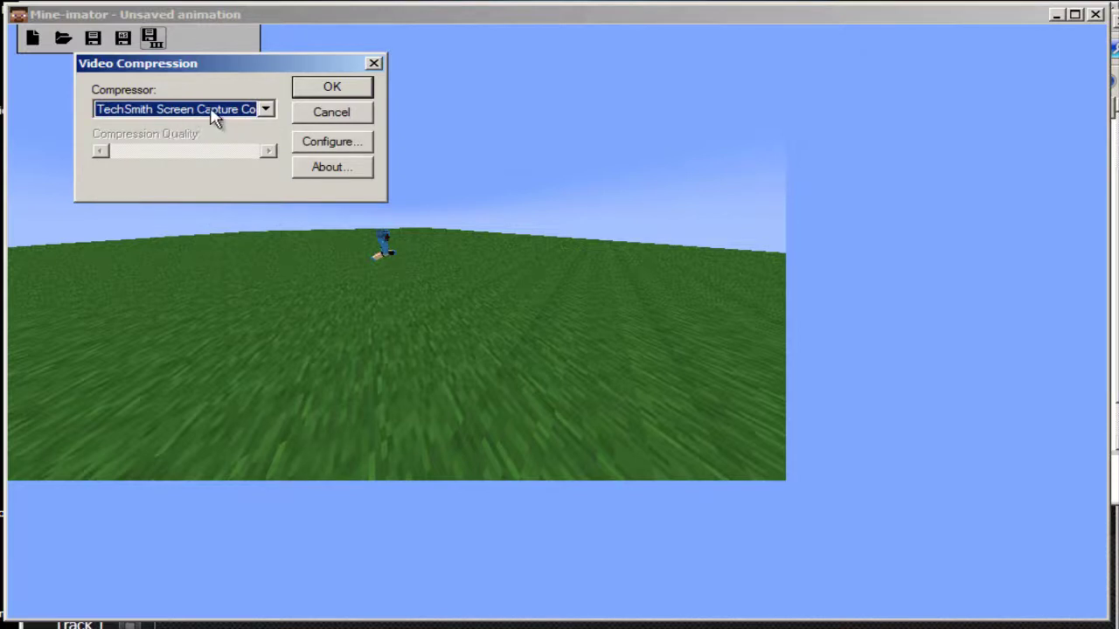
pyautogui.click(331, 87)
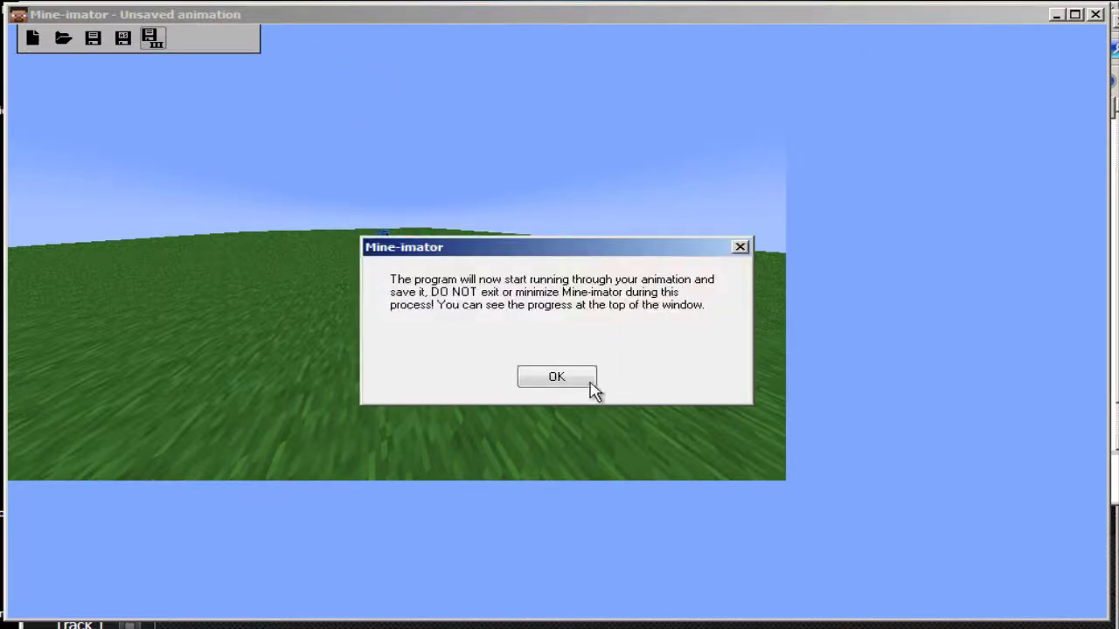
pyautogui.click(556, 376)
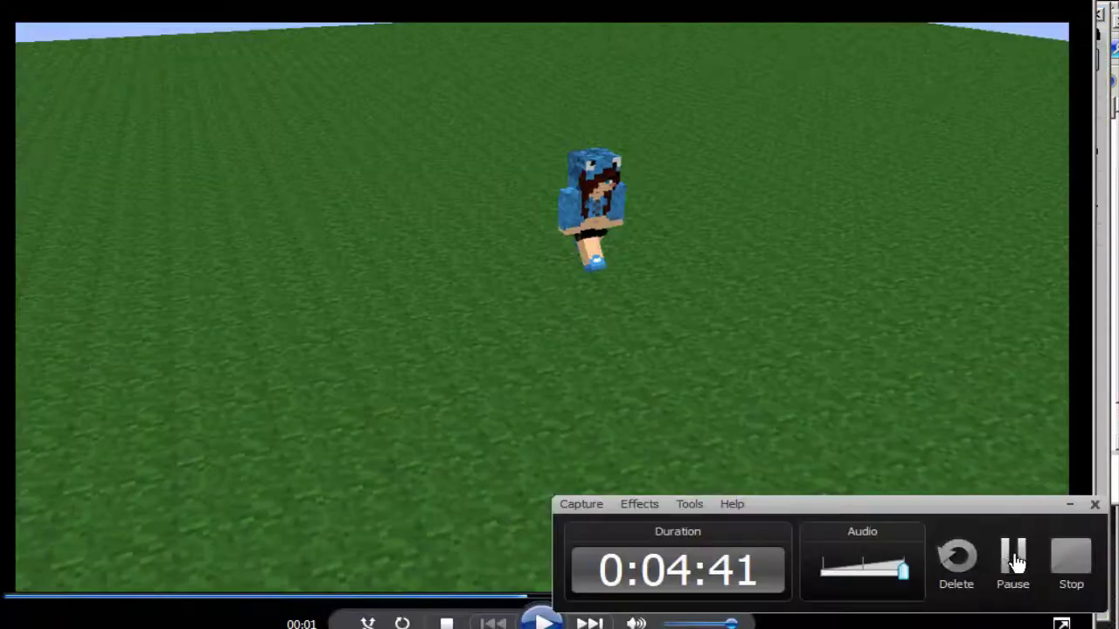
pyautogui.click(1071, 506)
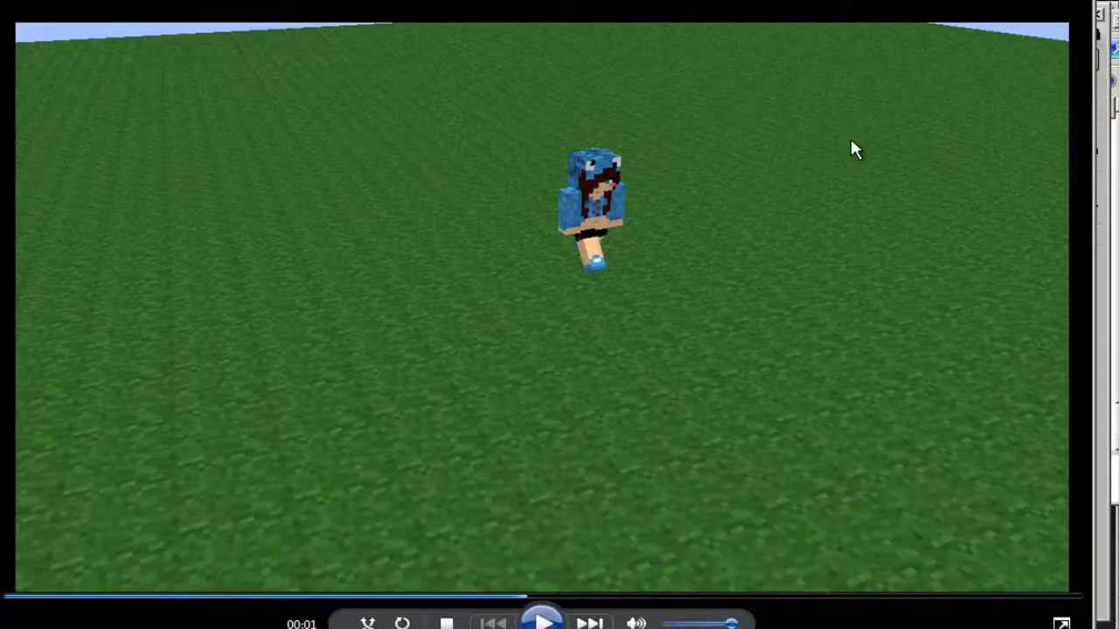